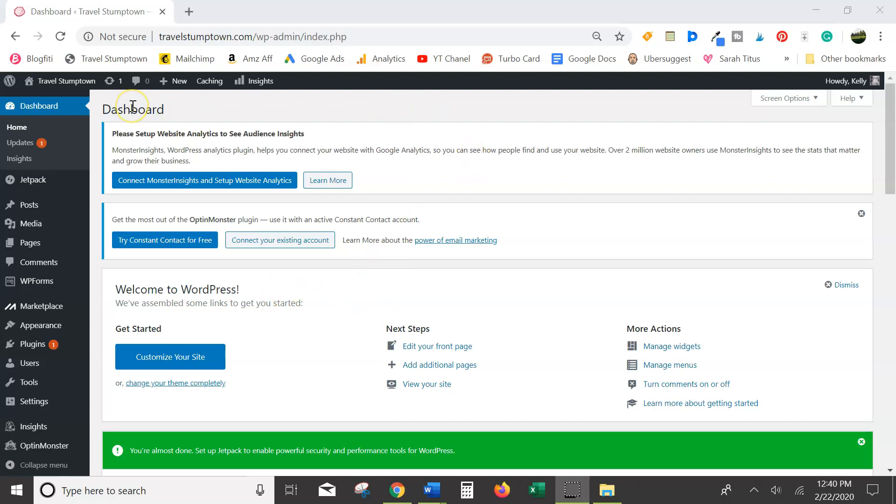
Start a new blog post from the site's list of posts
mouse_move(26, 207)
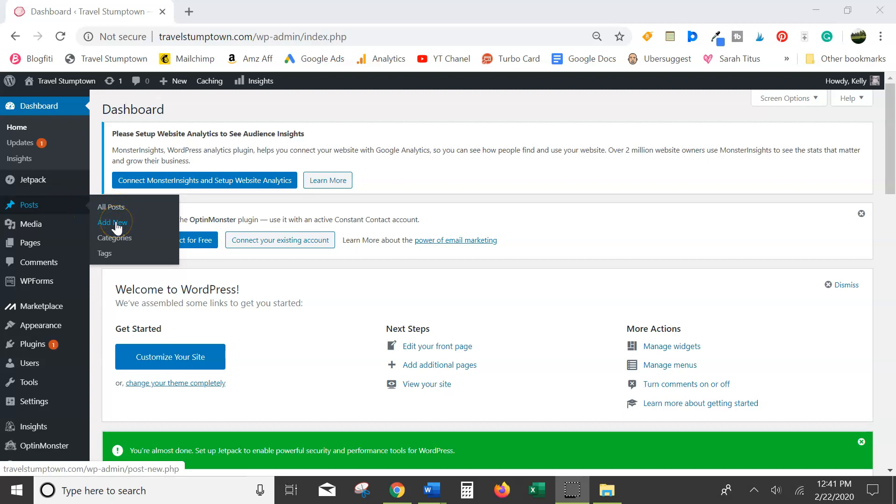
left_click(59, 210)
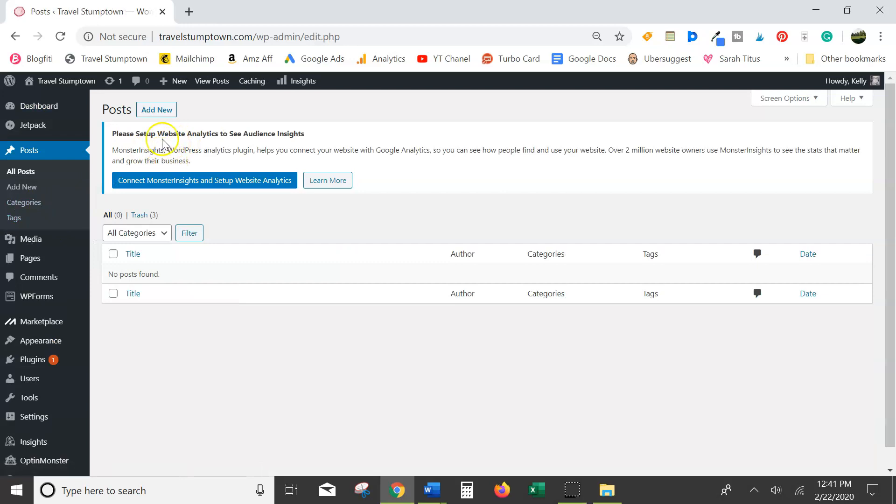
left_click(173, 112)
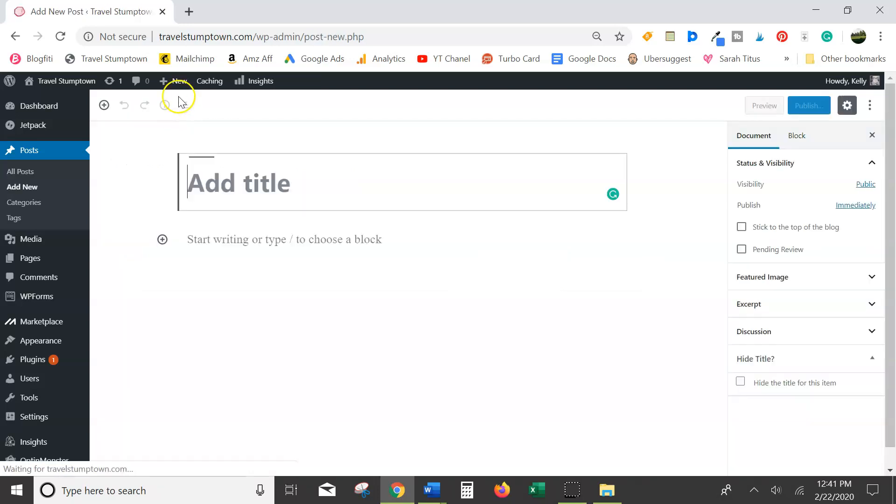
Title the post "How to Create Your First Blog Post"
mouse_move(175, 91)
left_click(336, 190)
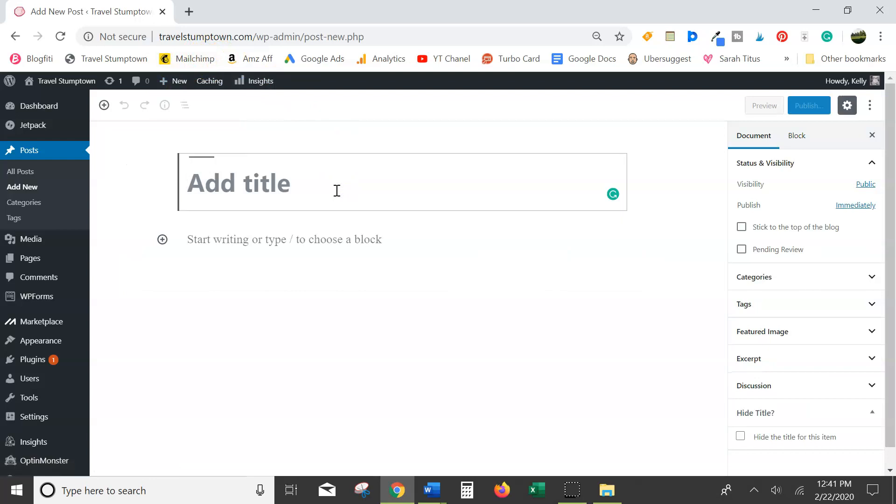
type("H")
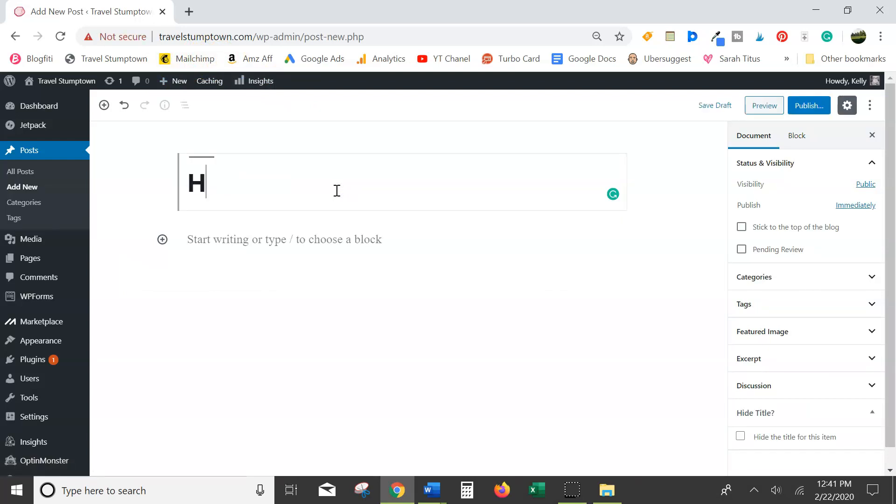
type("ow to Create")
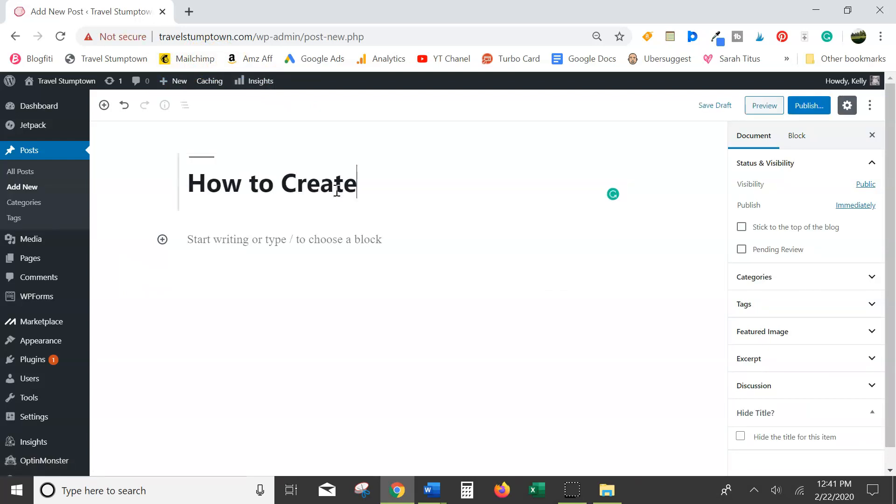
type(" Your Fir")
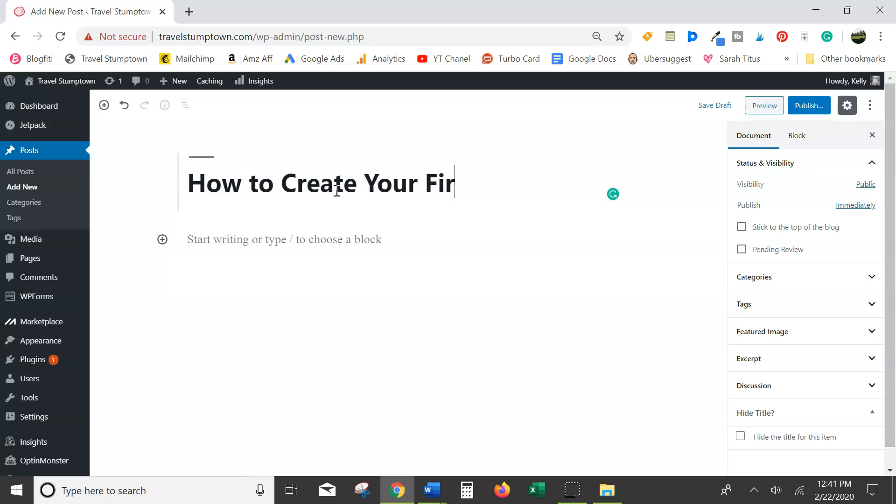
type("st Blog Post")
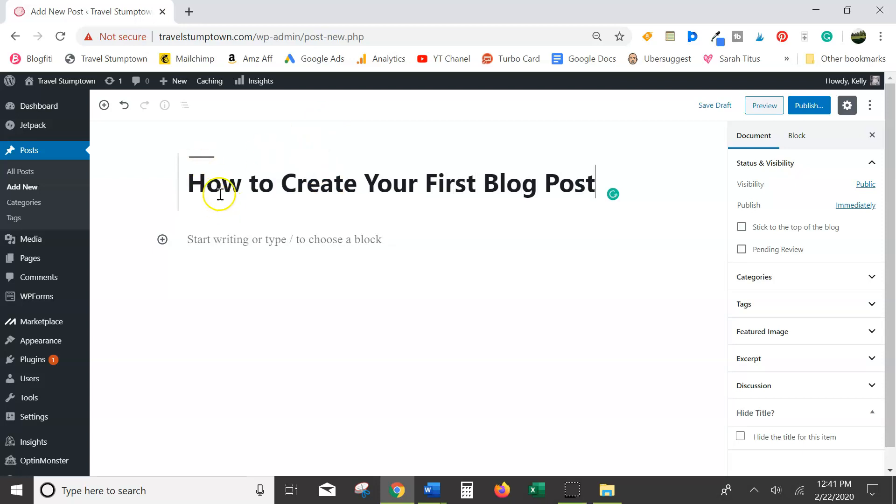
Write "Write your intro here." as the first paragraph of the post body
left_click(316, 240)
left_click(225, 240)
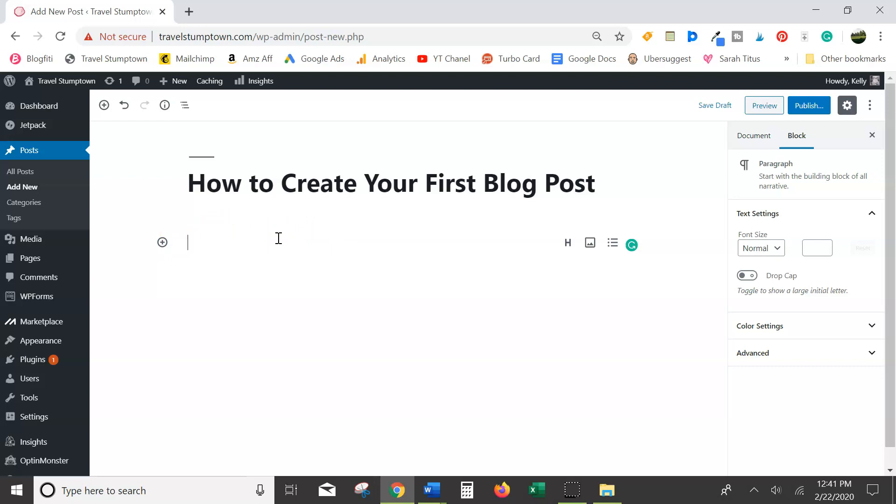
type("WRit")
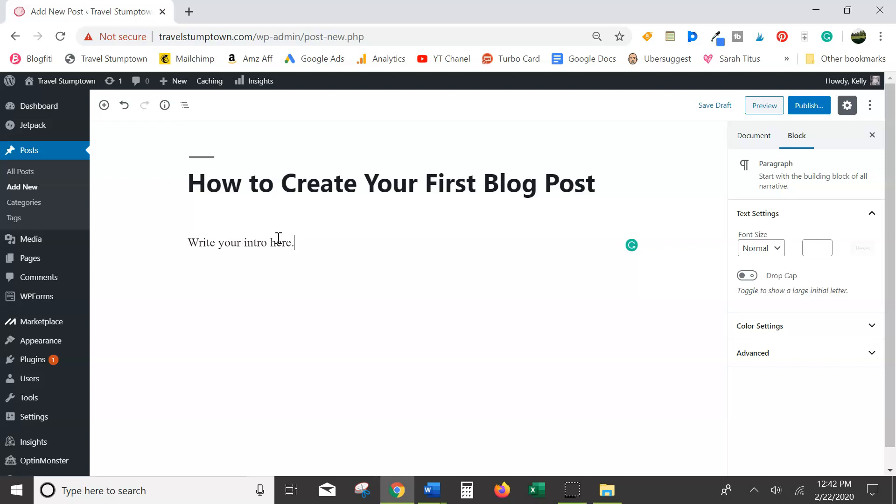
Add a second paragraph reading "Sentence two of your blog post intro." and correct any spelling mistake in it
key("Return")
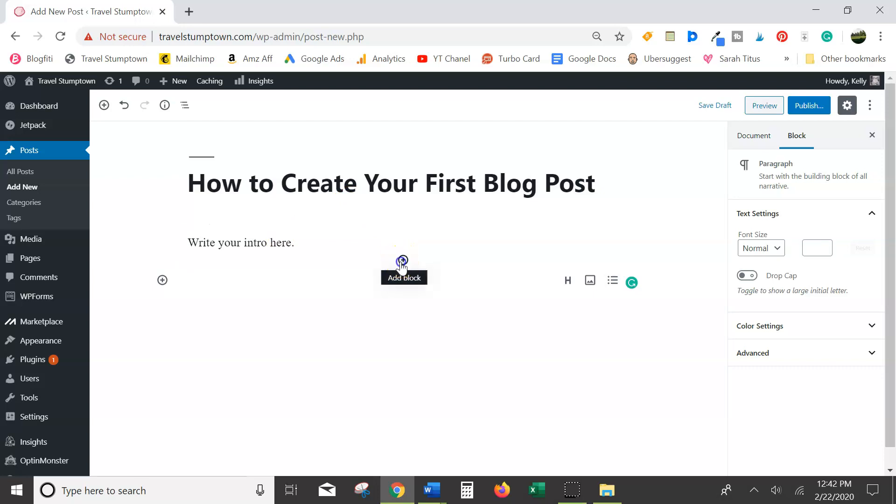
left_click(403, 262)
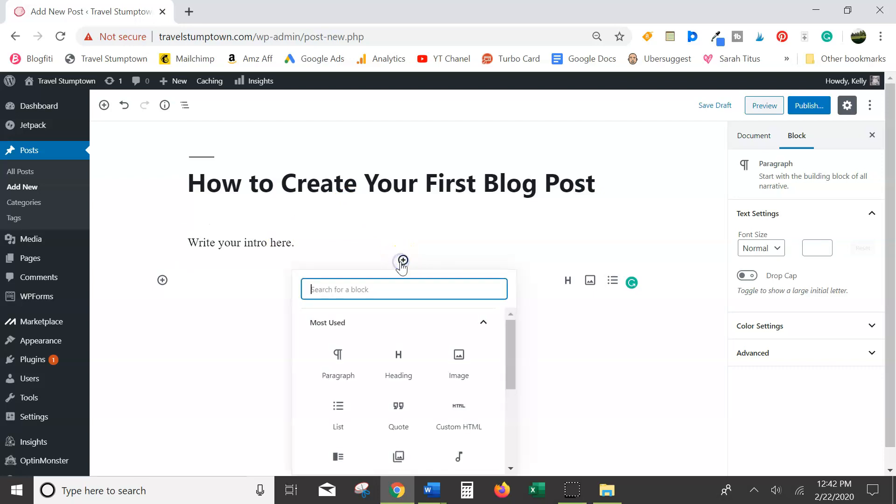
left_click(331, 365)
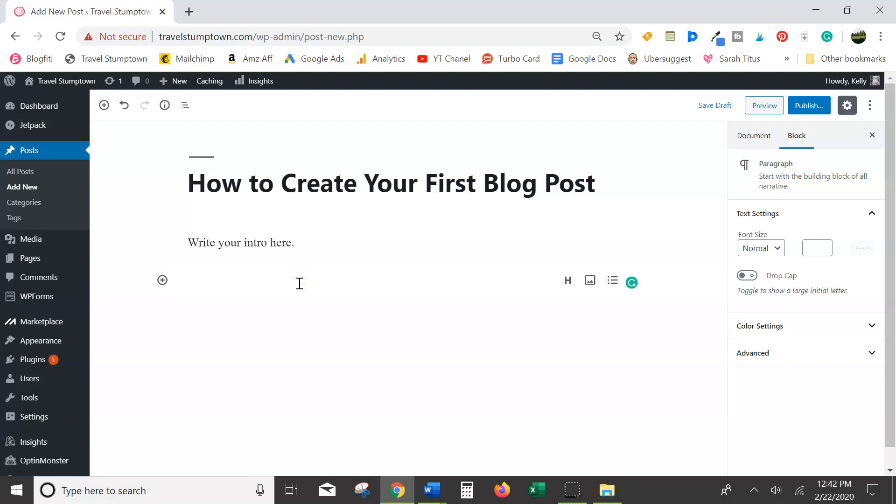
type("eetence two of your blog post intro.")
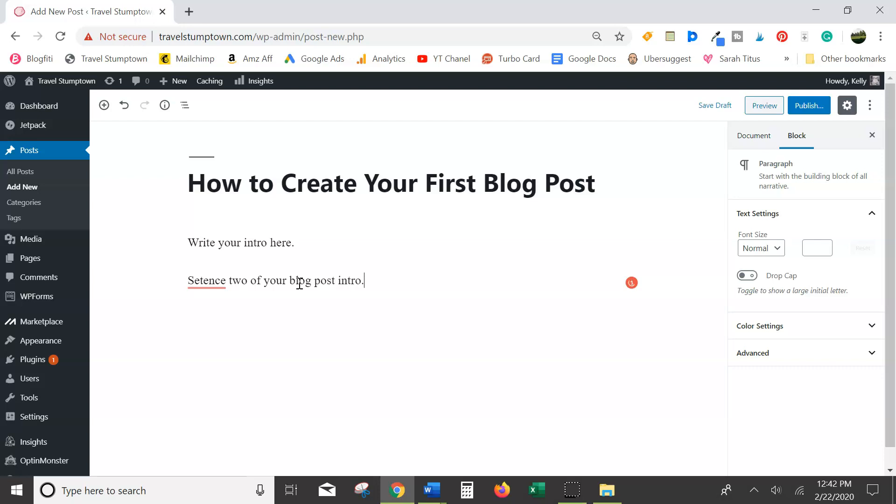
right_click(211, 280)
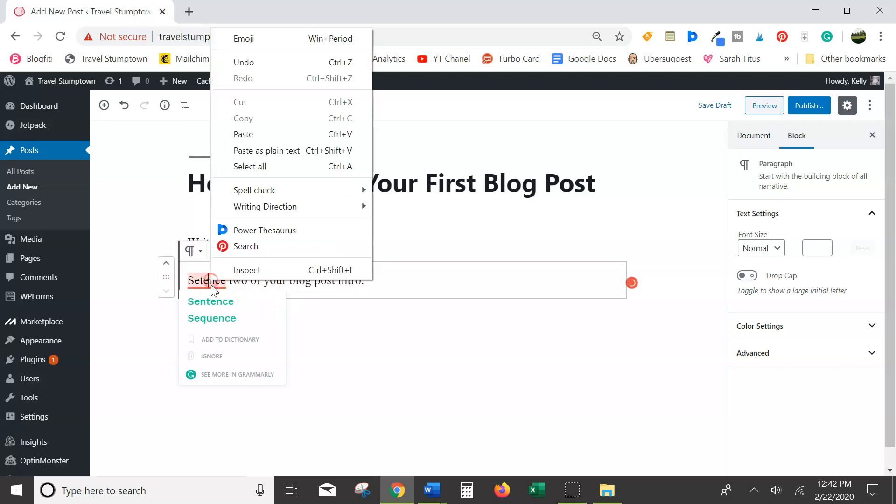
left_click(203, 303)
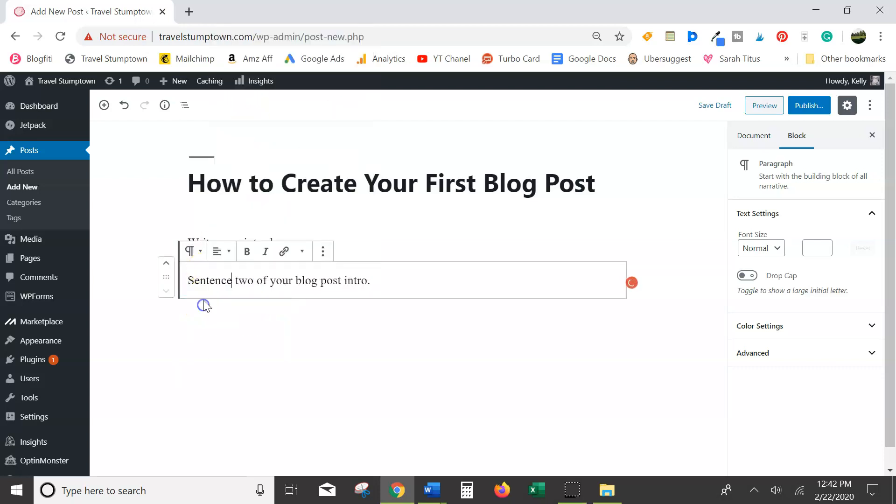
left_click(410, 287)
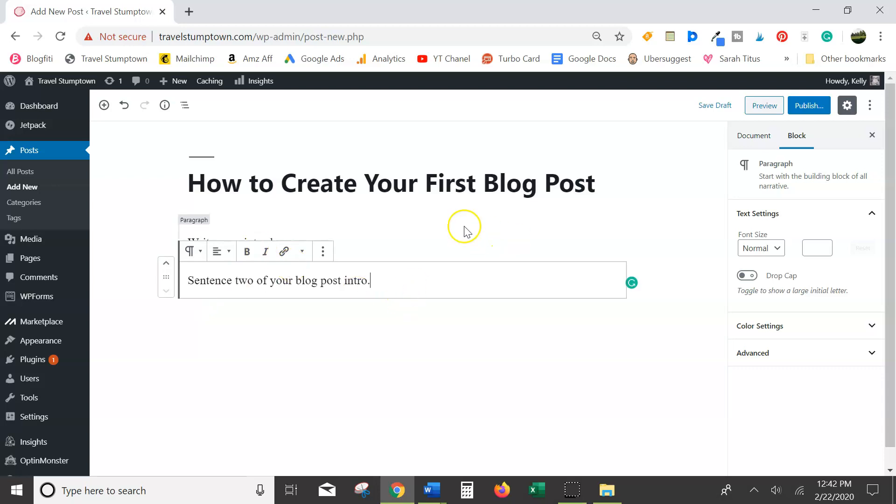
left_click(456, 245)
left_click(467, 270)
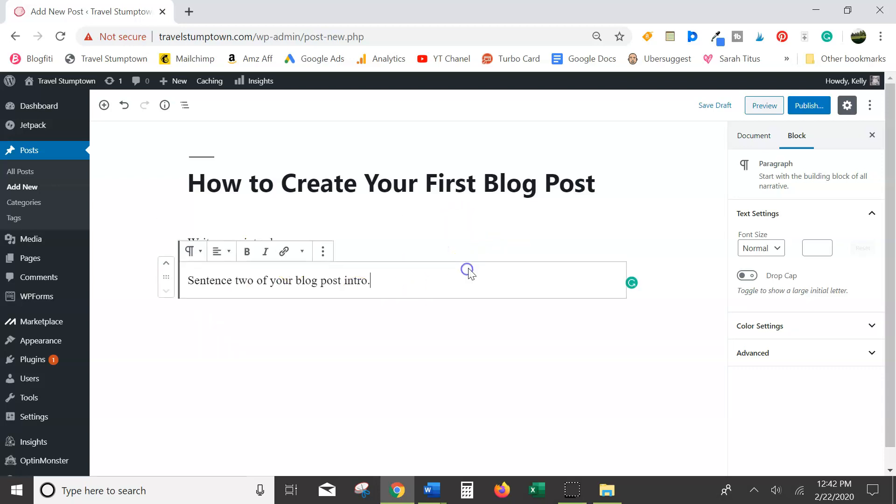
left_click(484, 246)
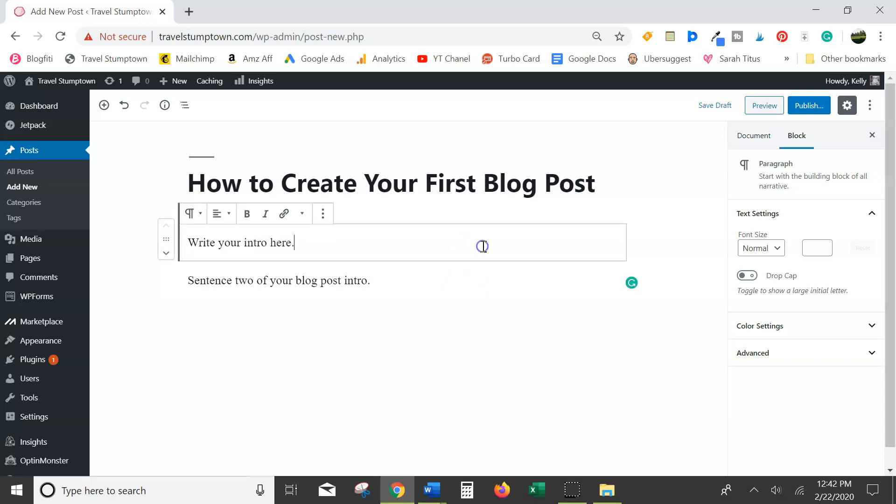
left_click(484, 278)
Examine the first paragraph's font size, drop cap, color and advanced block settings, trying the drop cap on and off
left_click(487, 246)
left_click(759, 248)
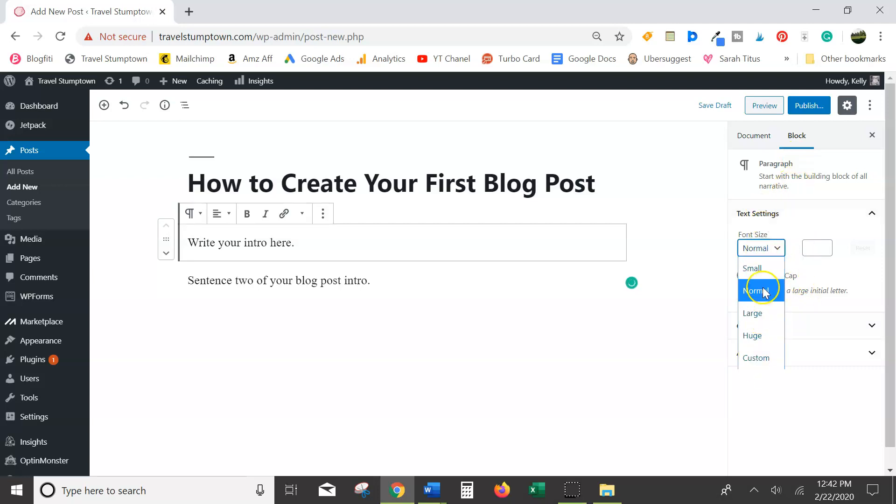
left_click(869, 238)
left_click(745, 277)
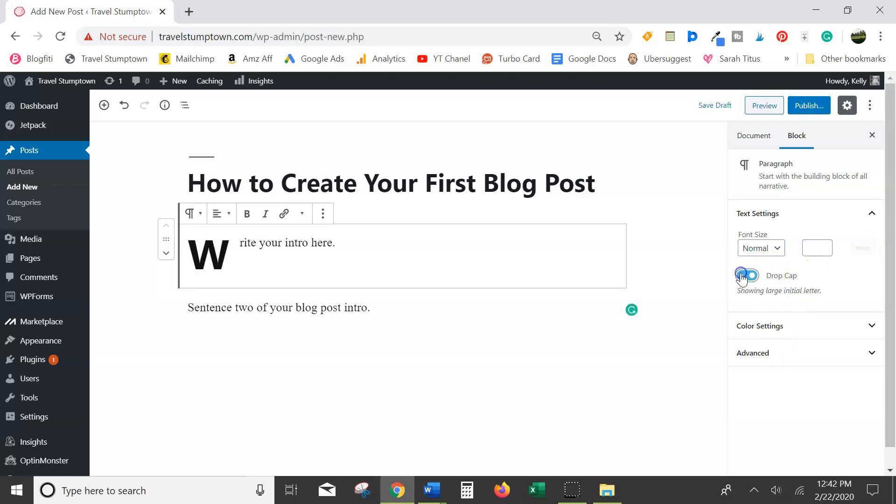
left_click(745, 276)
left_click(792, 327)
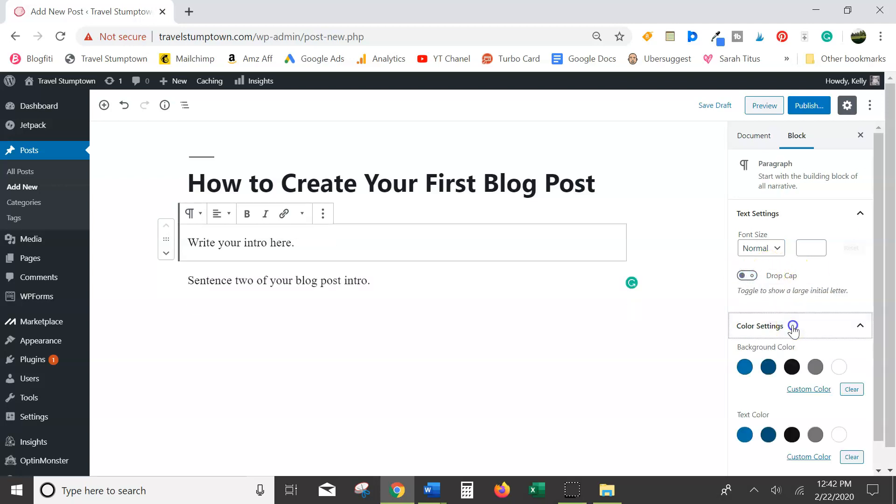
scroll(818, 293, "down", 2)
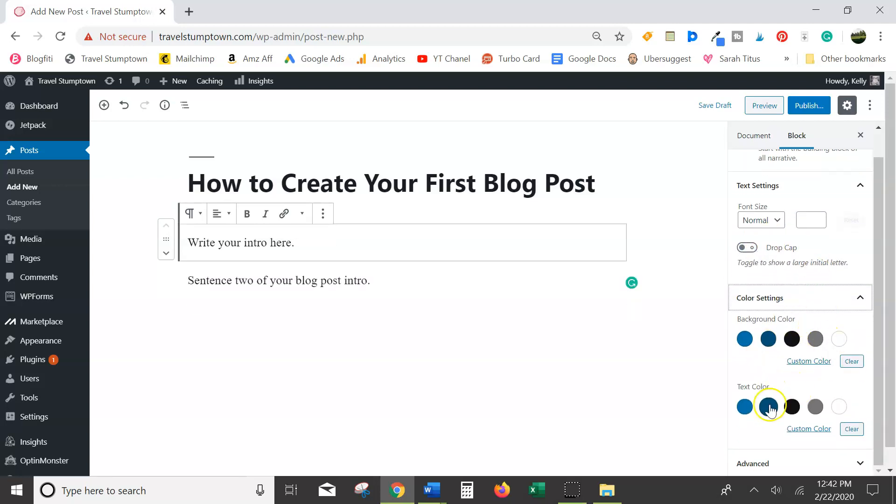
left_click(820, 297)
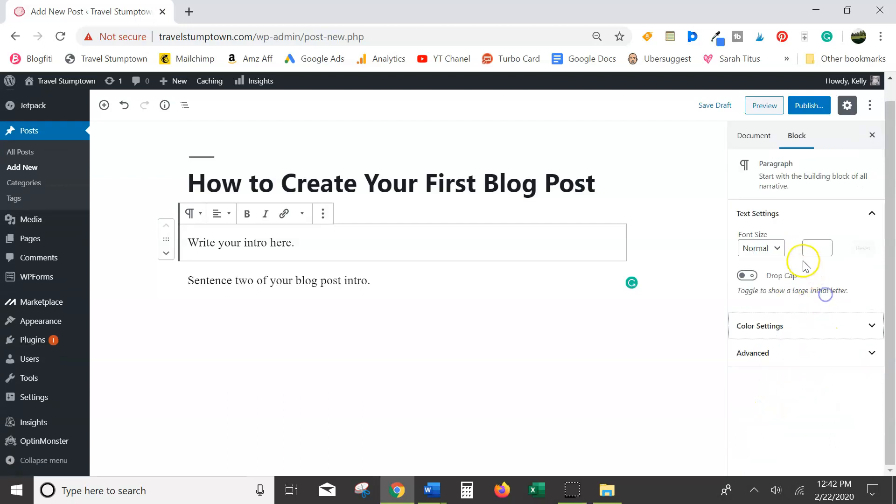
left_click(820, 356)
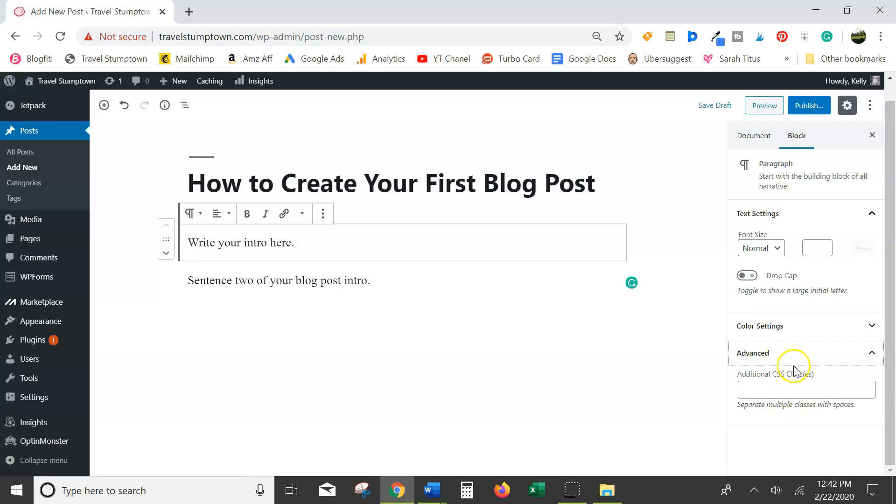
left_click(852, 354)
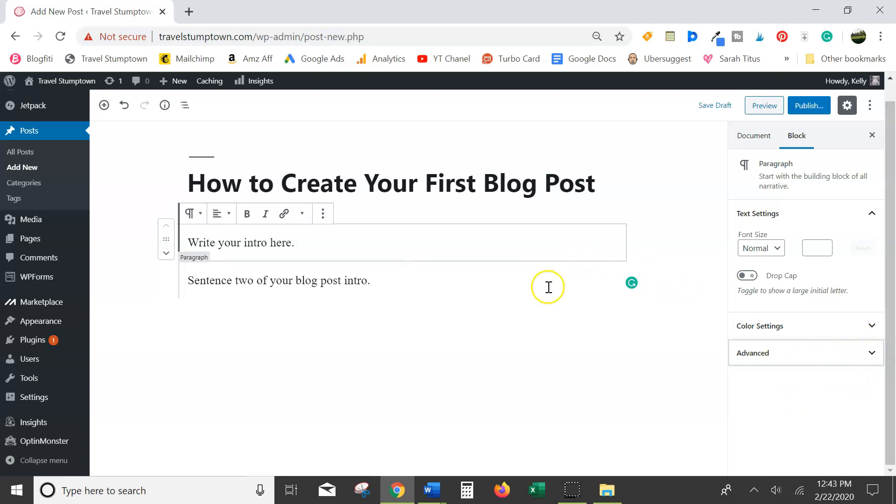
Search for the heading block and add one below the second intro paragraph, reading "How to Add a Heading"
left_click(534, 286)
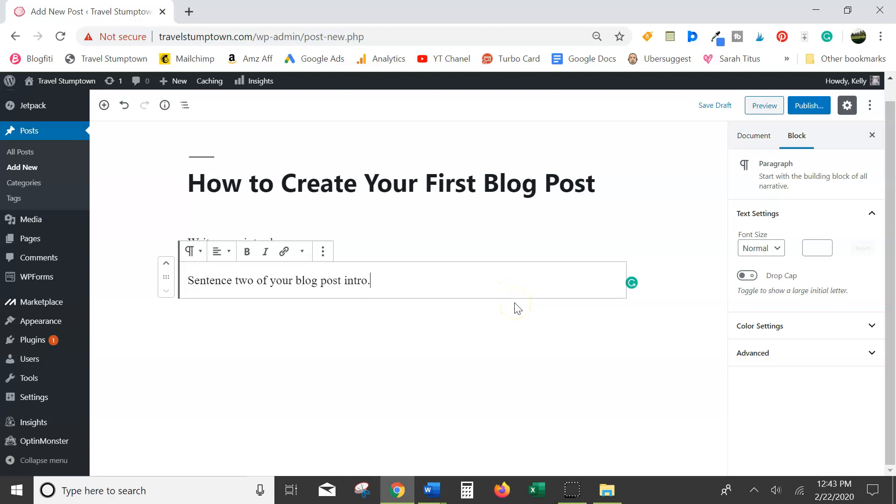
key("Return")
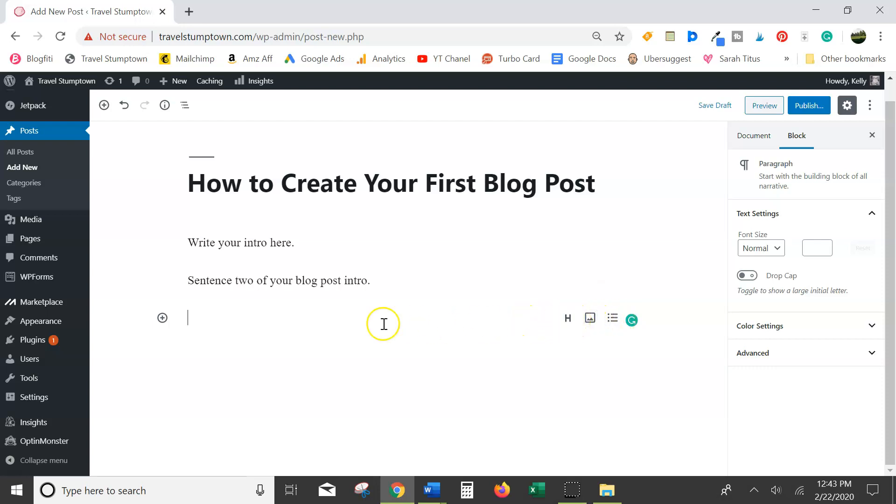
left_click(161, 318)
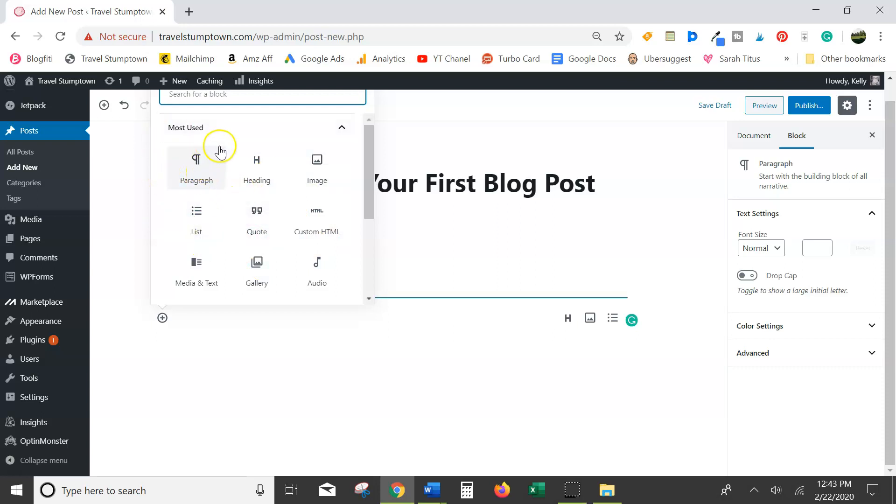
left_click(253, 101)
type("heading")
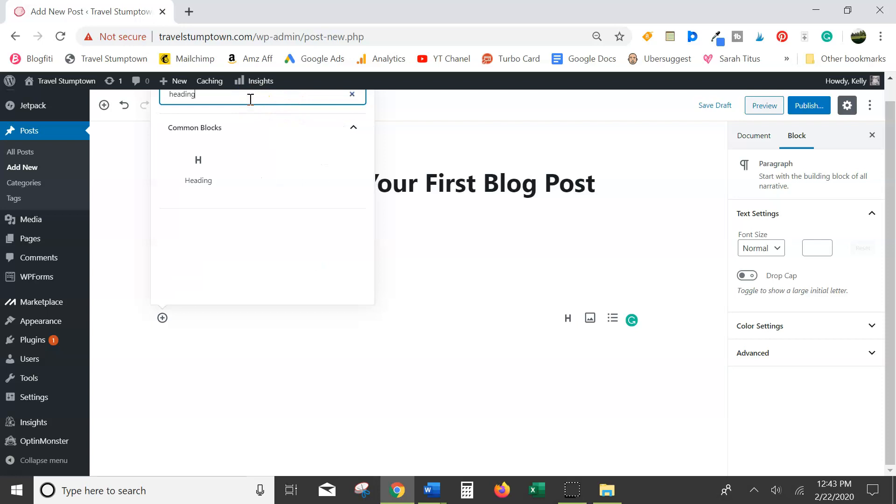
left_click(204, 179)
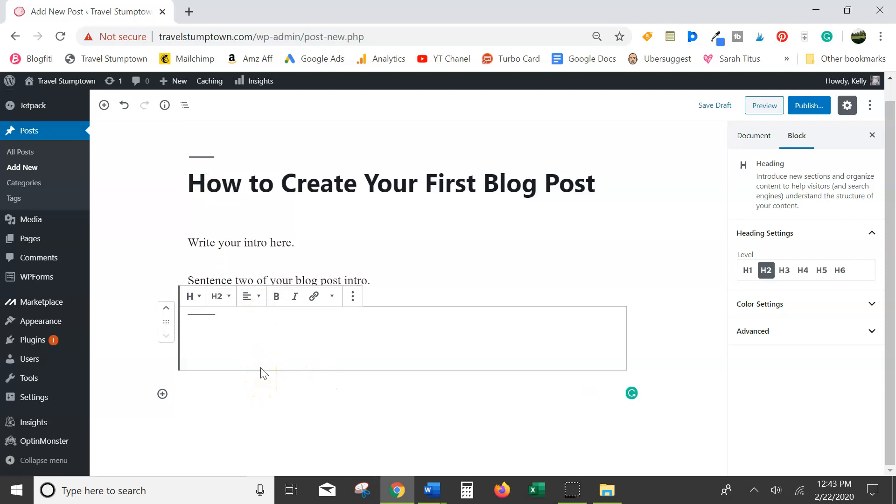
type("How to")
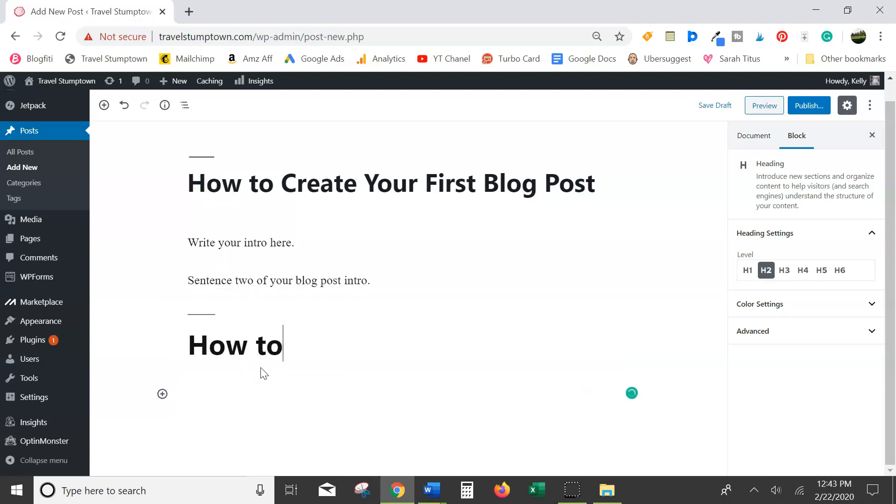
type(" Add a Heading")
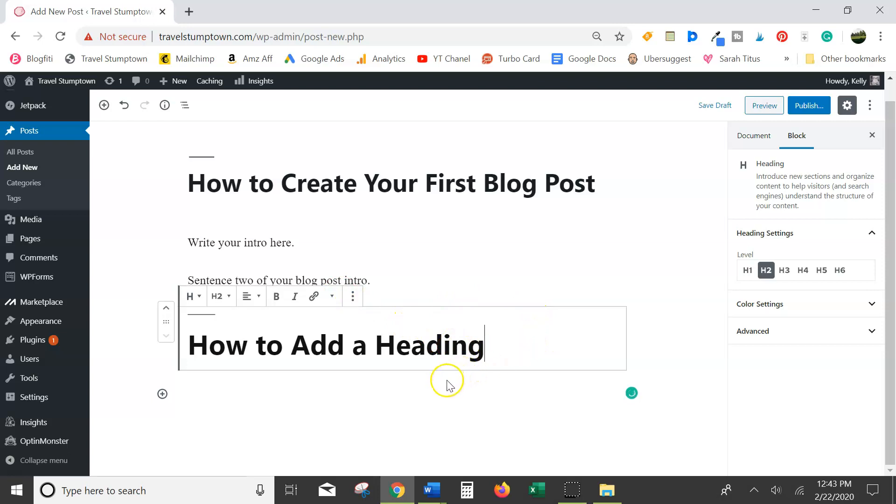
Below the heading, add the paragraph "Basic body of our blog post, the first thing we're covering is headings"
left_click(400, 397)
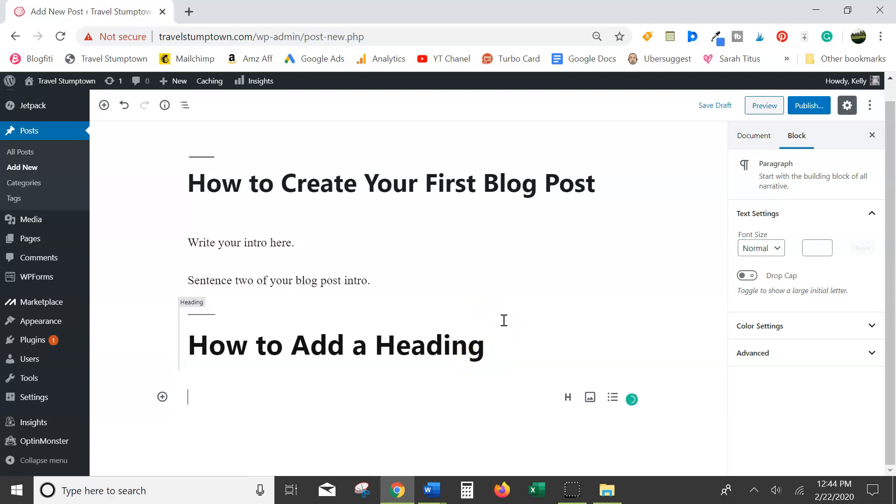
type("B")
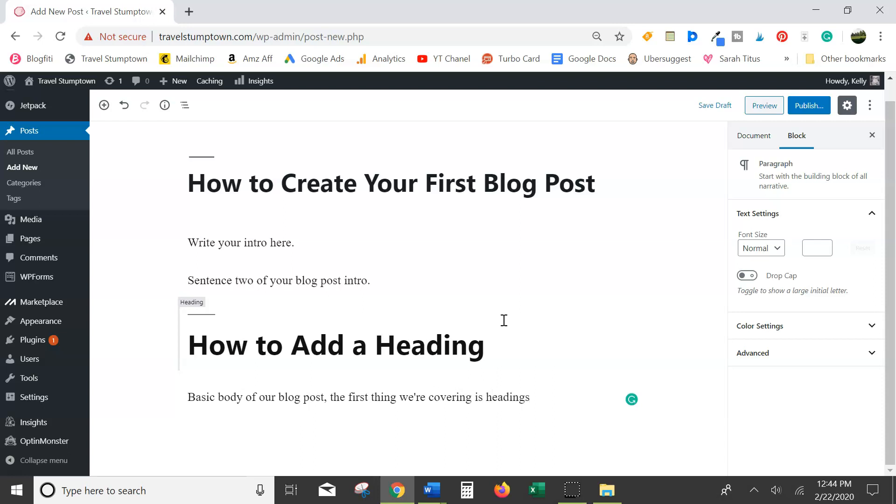
Correct the body paragraph's wording to "the first things we're covering are headings."
key("BackSpace")
key("BackSpace")
key("BackSpace")
key("BackSpace")
key("BackSpace")
key("BackSpace")
key("BackSpace")
key("BackSpace")
type("s.")
left_click(398, 397)
type("s")
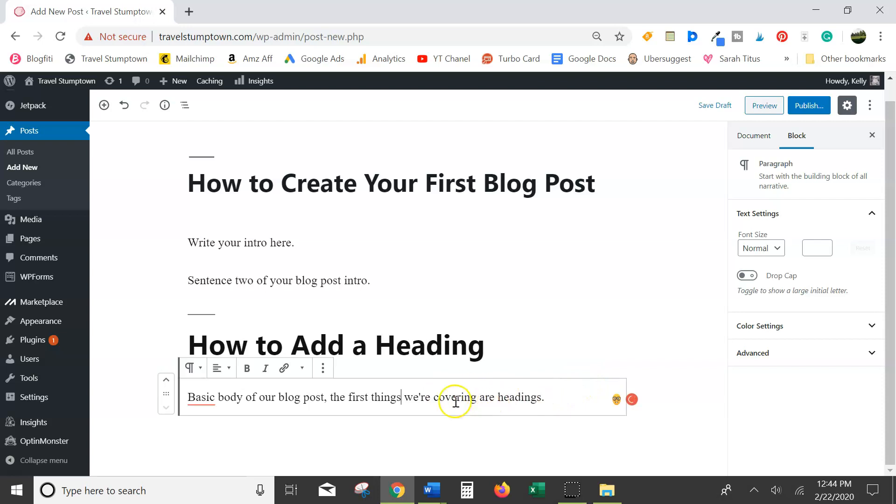
Add a new heading block below the body paragraph and set it to H3, trying H2 for comparison
left_click(424, 348)
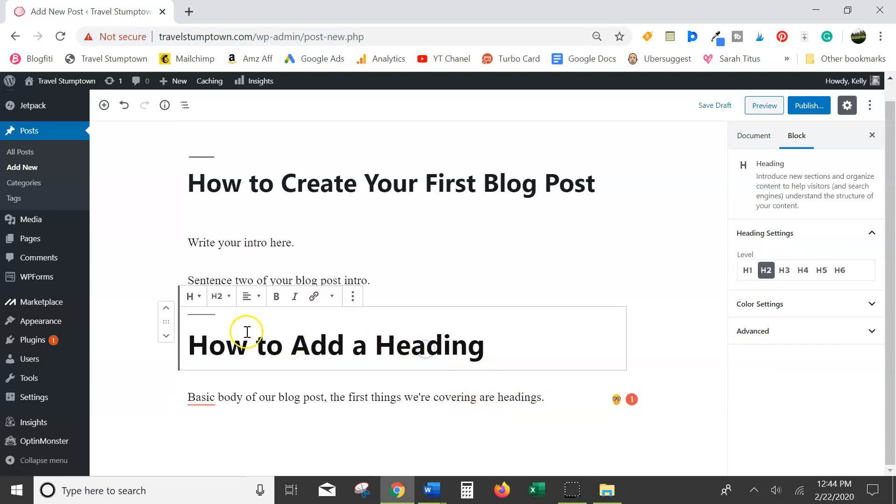
left_click(549, 393)
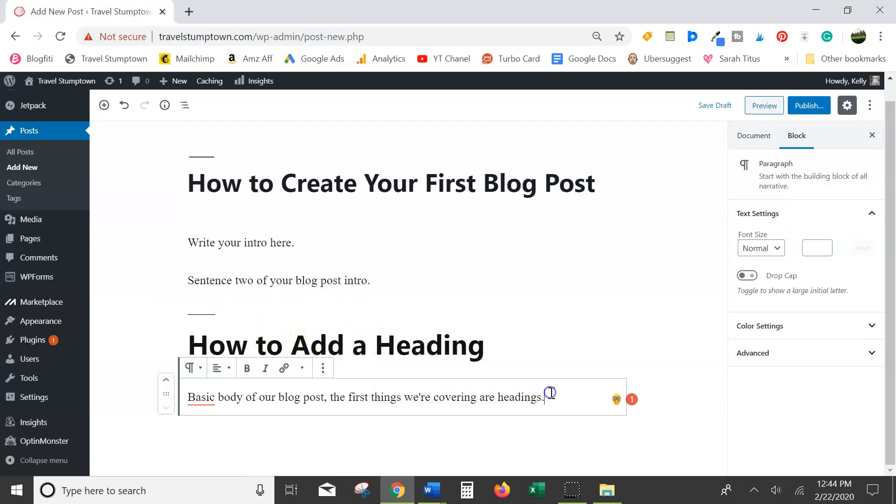
key("Return")
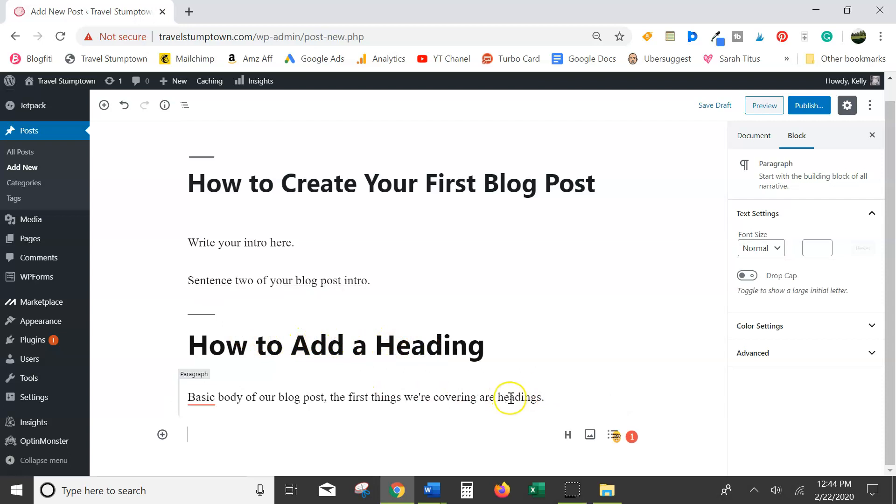
left_click(569, 436)
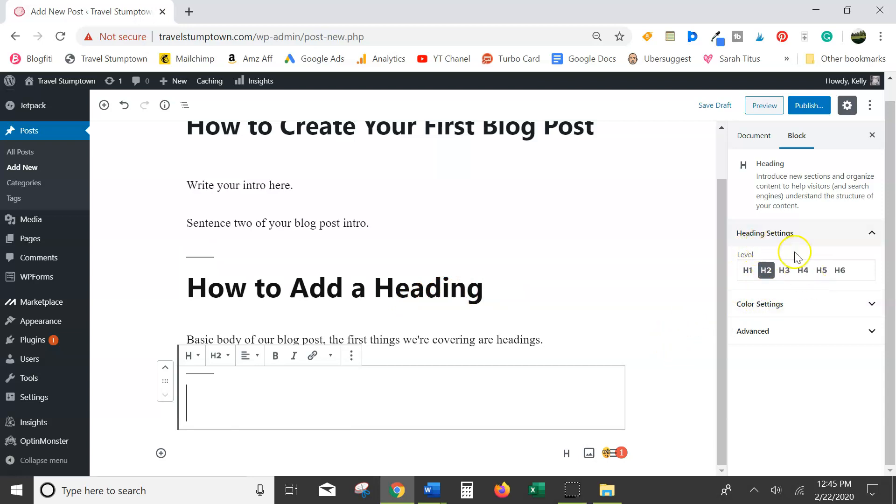
left_click(785, 270)
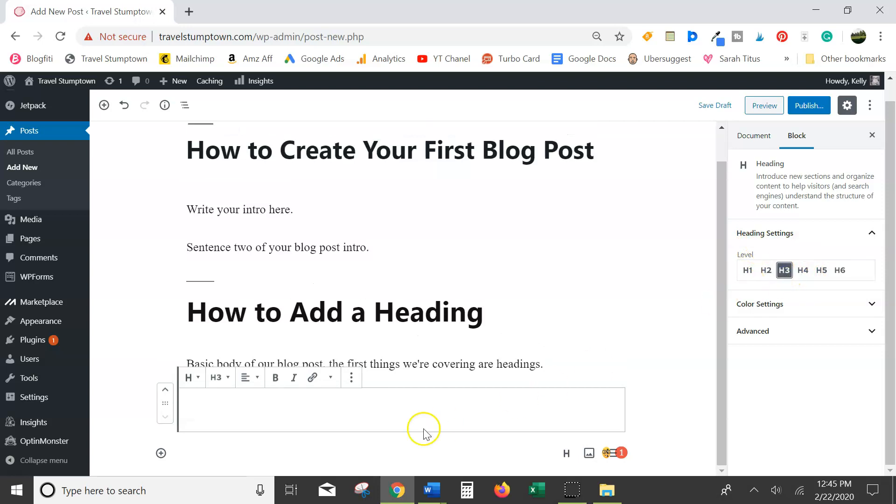
left_click(227, 382)
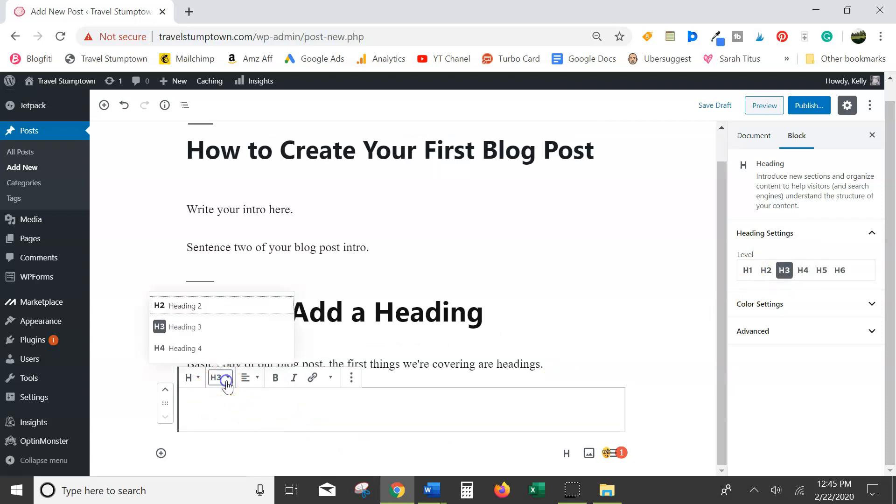
left_click(208, 308)
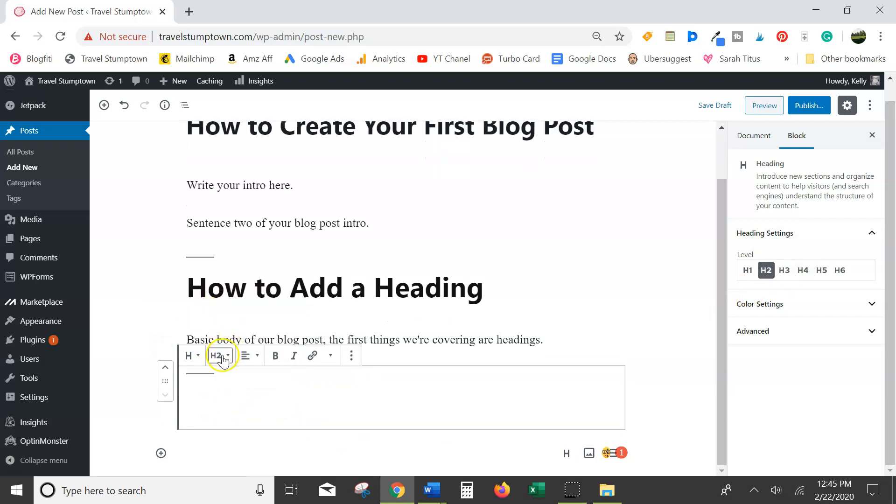
left_click(220, 356)
left_click(203, 312)
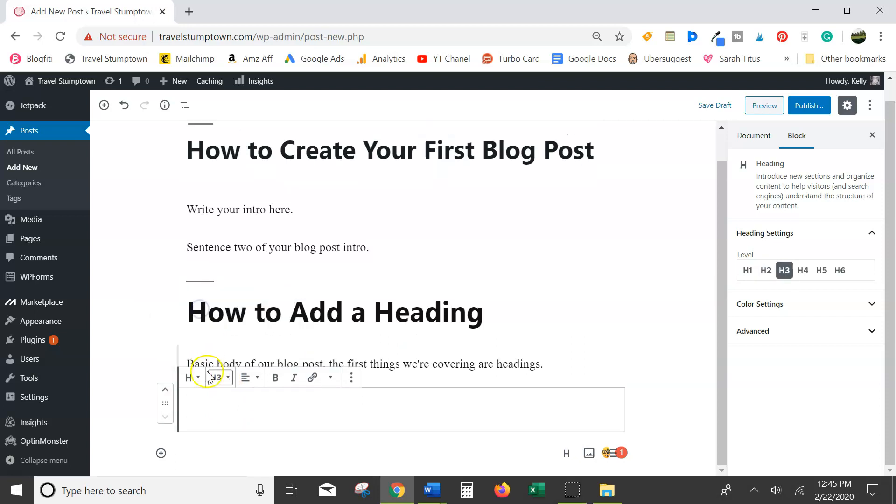
Center the empty H3 heading's text and try the bold and italic formatting on it
left_click(256, 405)
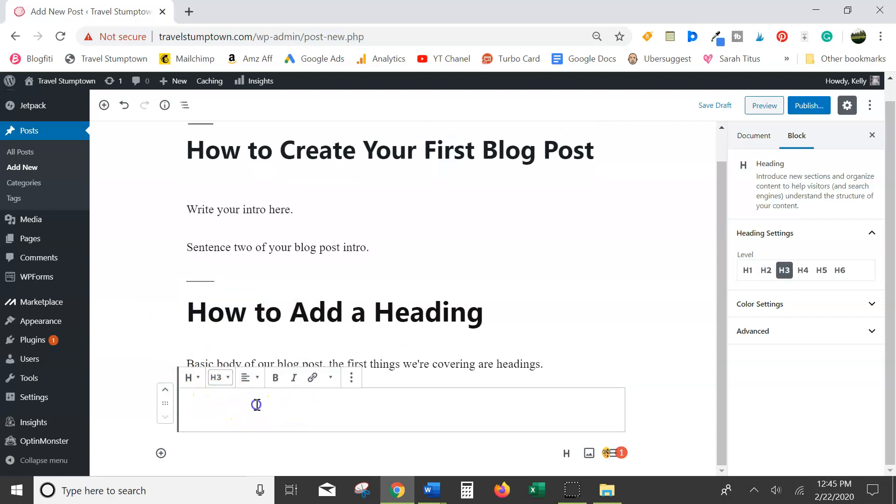
left_click(275, 379)
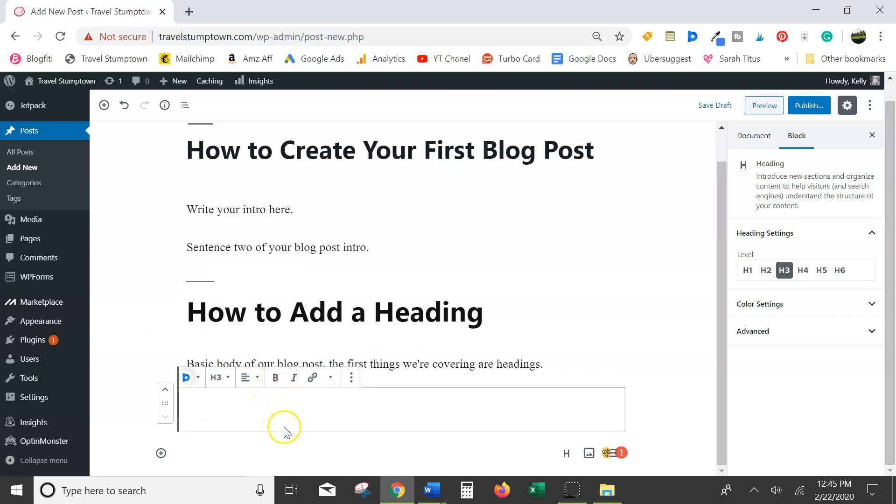
left_click(275, 377)
left_click(294, 377)
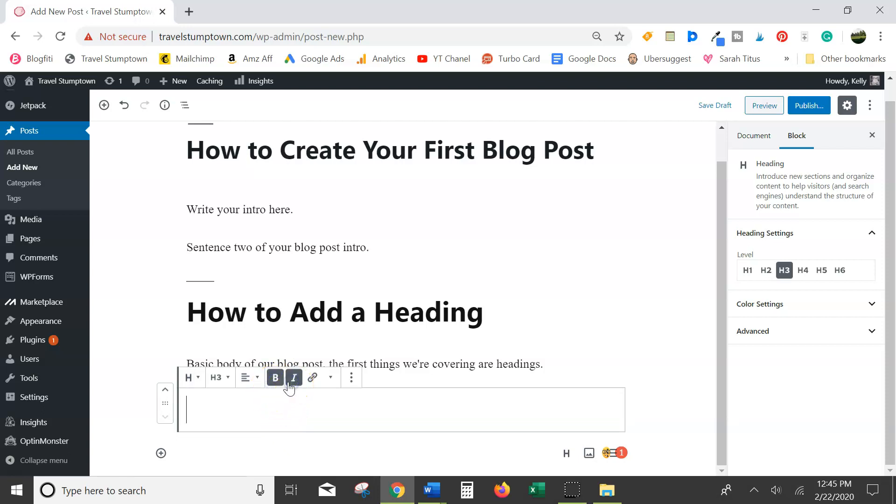
left_click(259, 379)
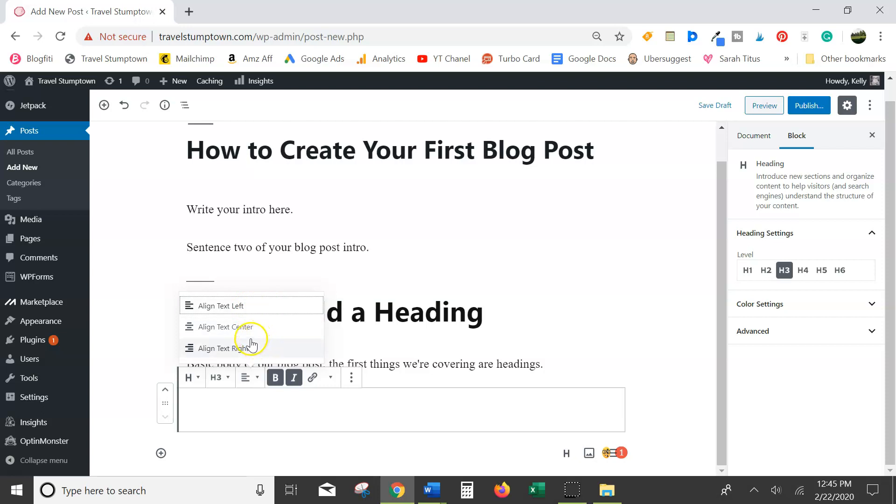
left_click(253, 328)
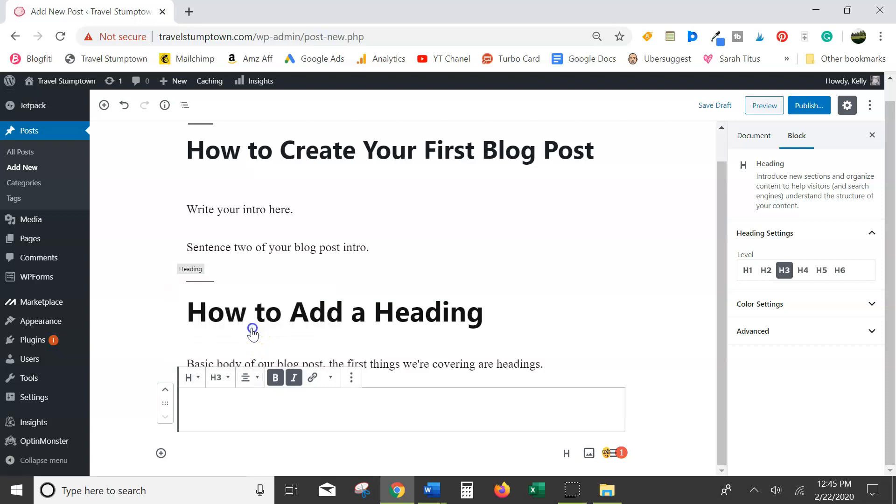
left_click(408, 410)
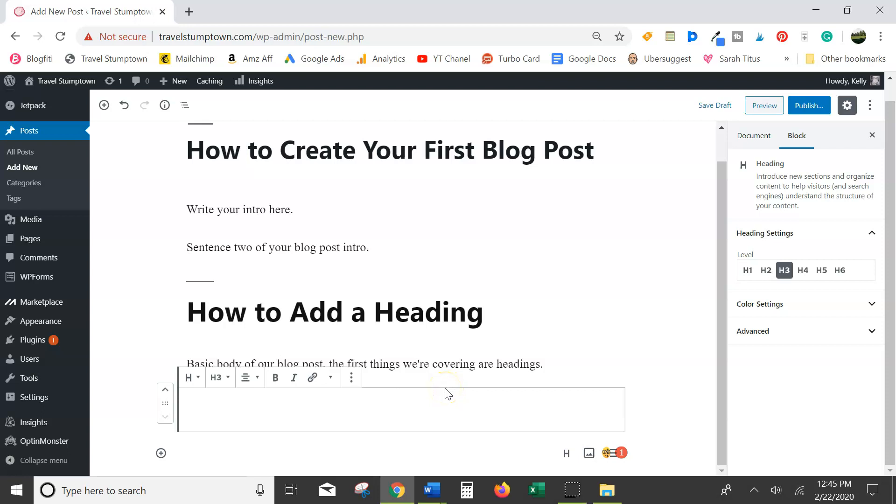
Enter "How to Add a Sub-Heading" as the H3 heading and add the paragraph "Paragraph text." below it
type("Sub")
key("BackSpace")
key("BackSpace")
key("BackSpace")
type("How to ")
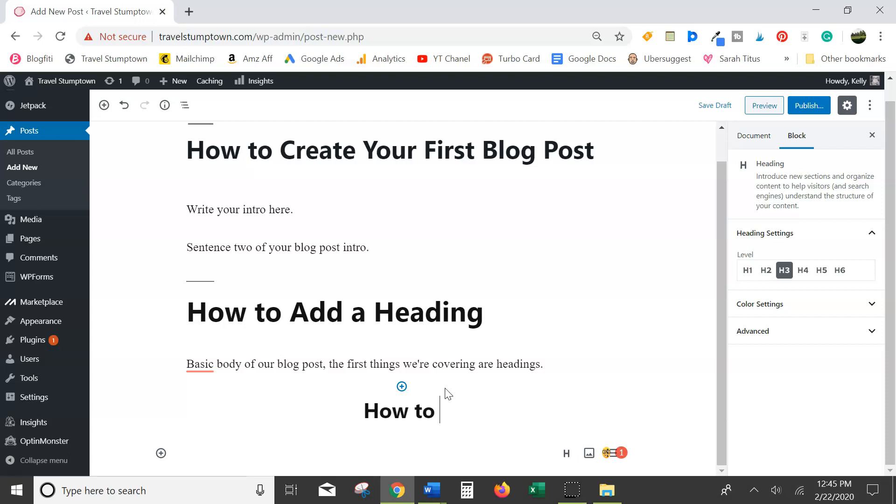
type("Add a C")
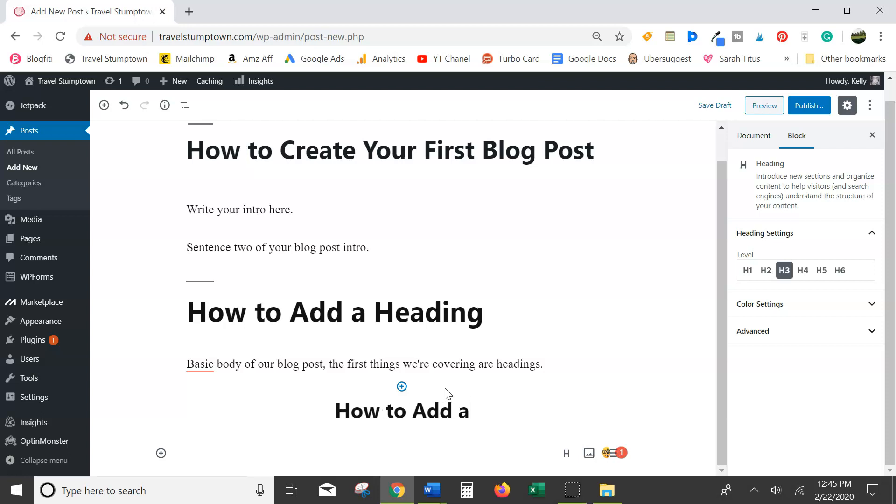
key("BackSpace")
type("Sub-Heading")
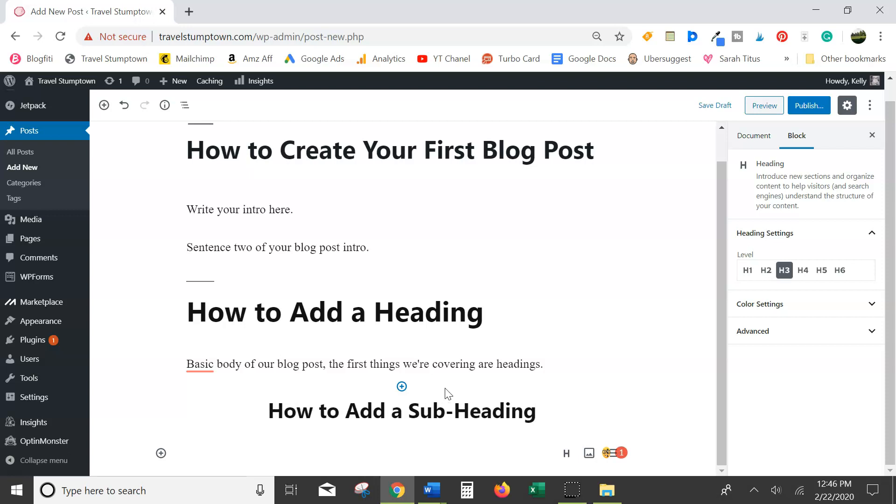
key("Return")
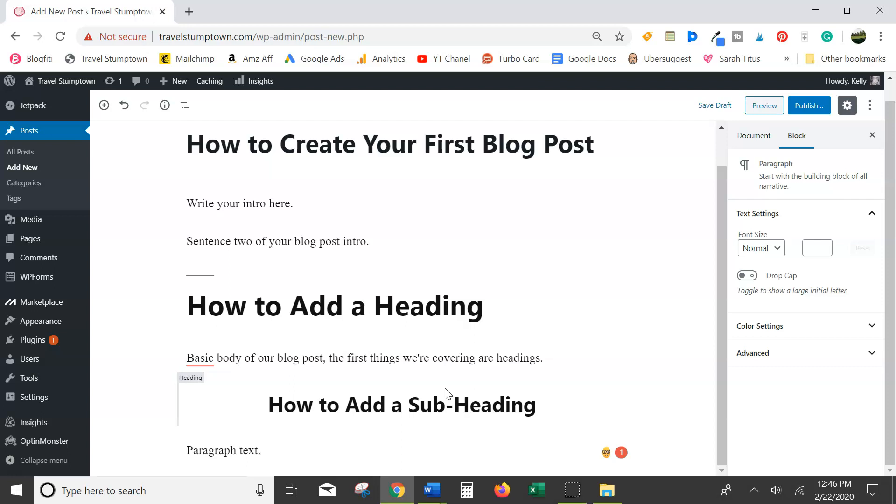
Insert an image block below "Paragraph text." and upload the photo from the Downloads folder into it
key("Return")
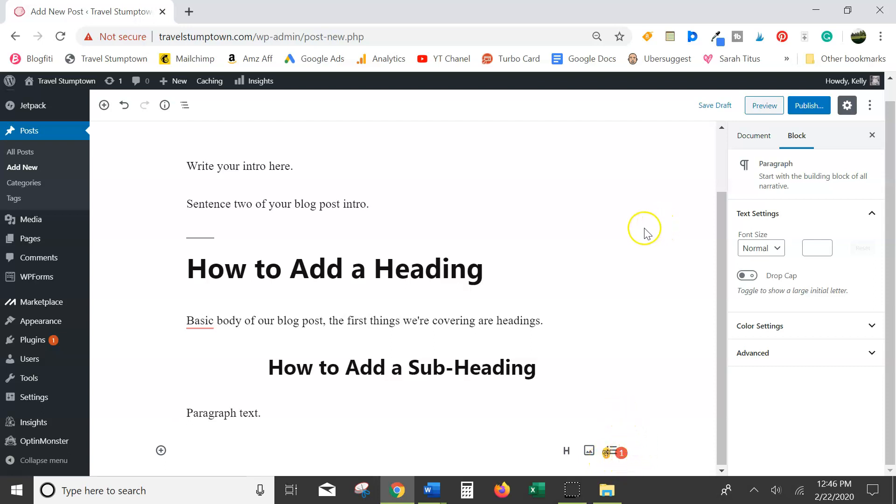
left_click(161, 450)
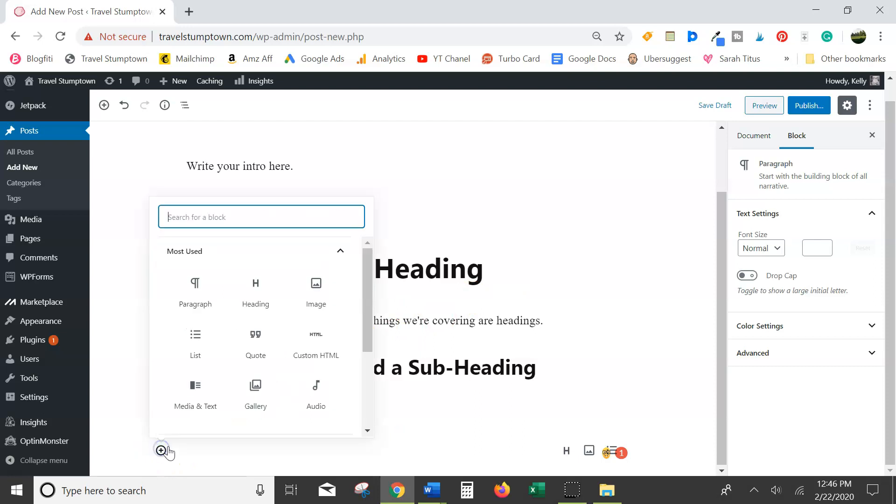
left_click(317, 294)
scroll(314, 268, "down", 1)
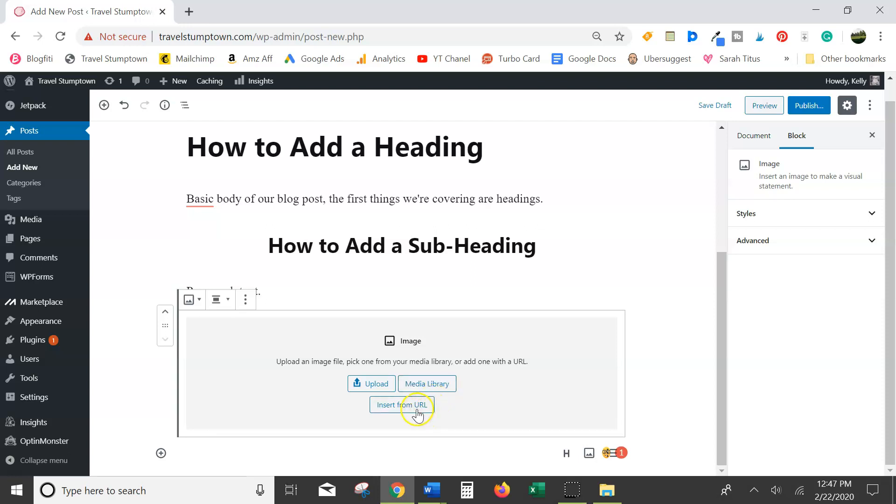
left_click(370, 384)
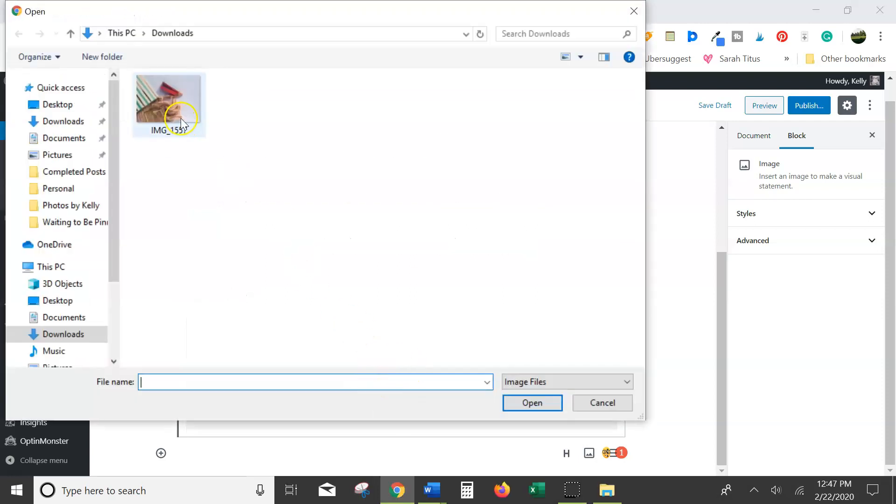
double_click(168, 99)
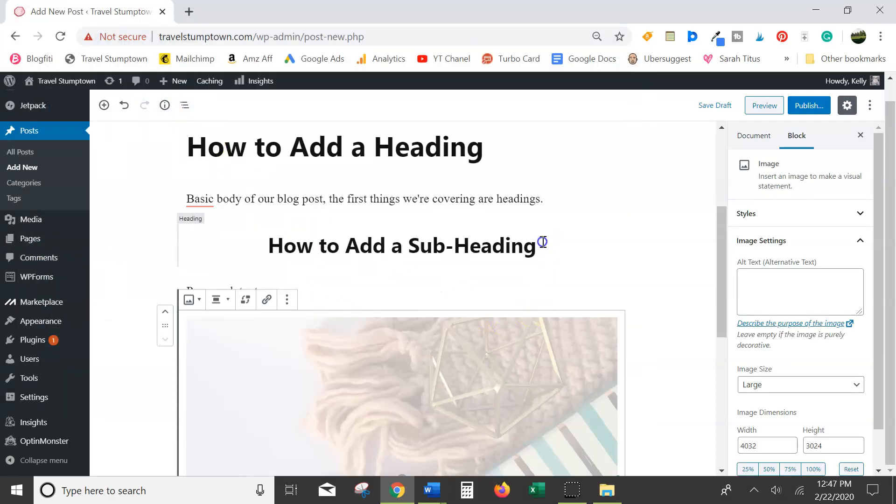
Shrink the uploaded image to about 488 × 365 and align it to the center
scroll(554, 213, "down", 3)
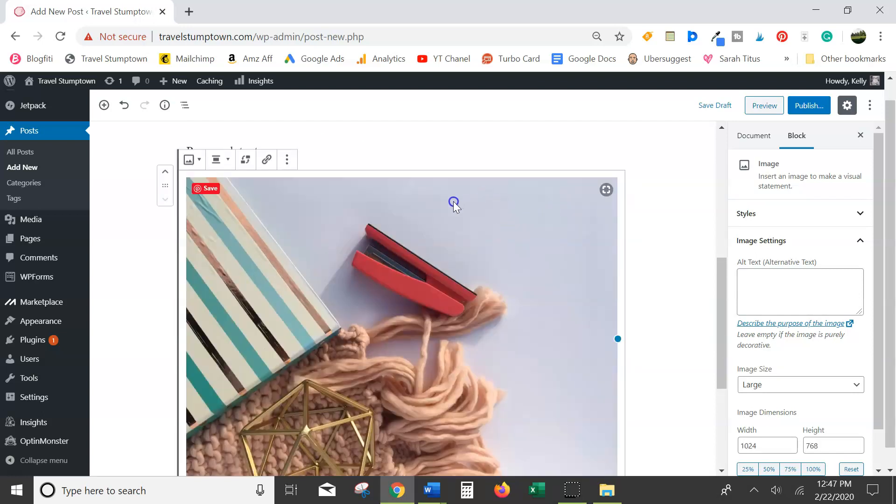
scroll(439, 197, "down", 2)
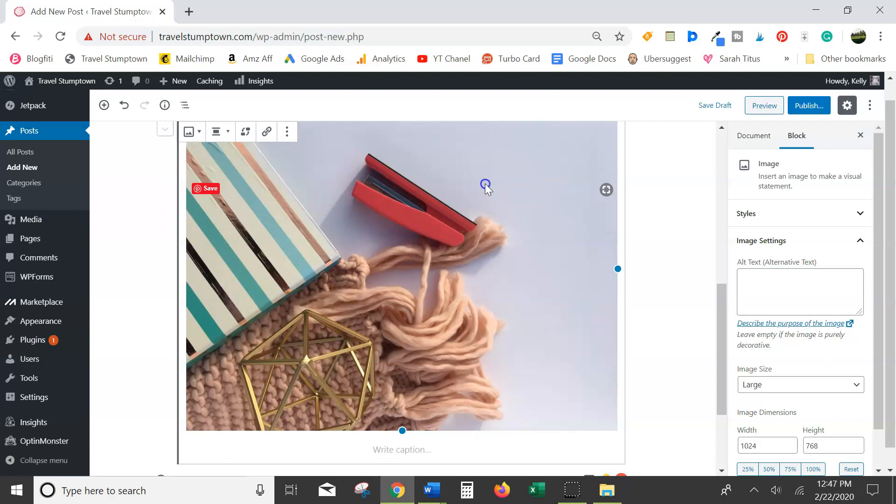
left_click_drag(605, 260, 460, 277)
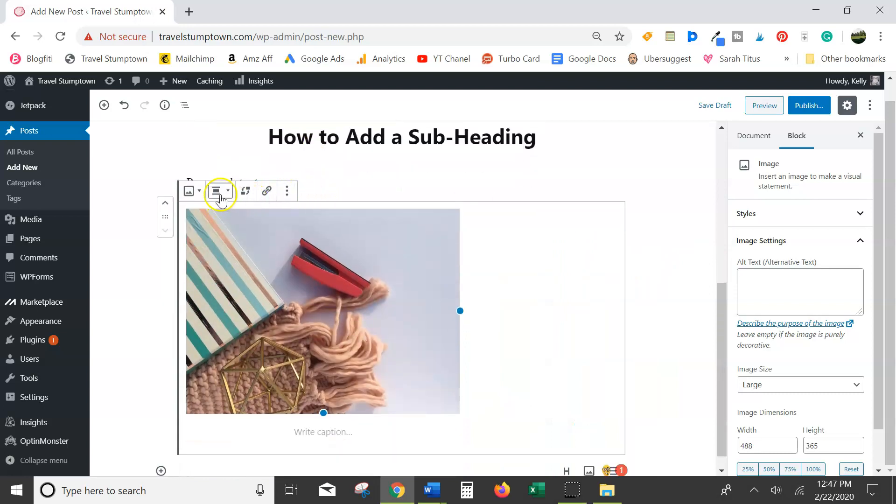
left_click(227, 197)
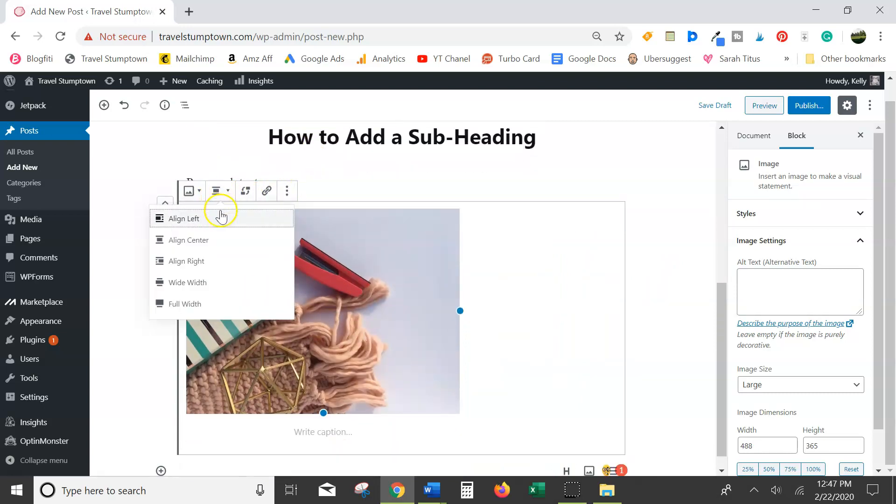
left_click(198, 243)
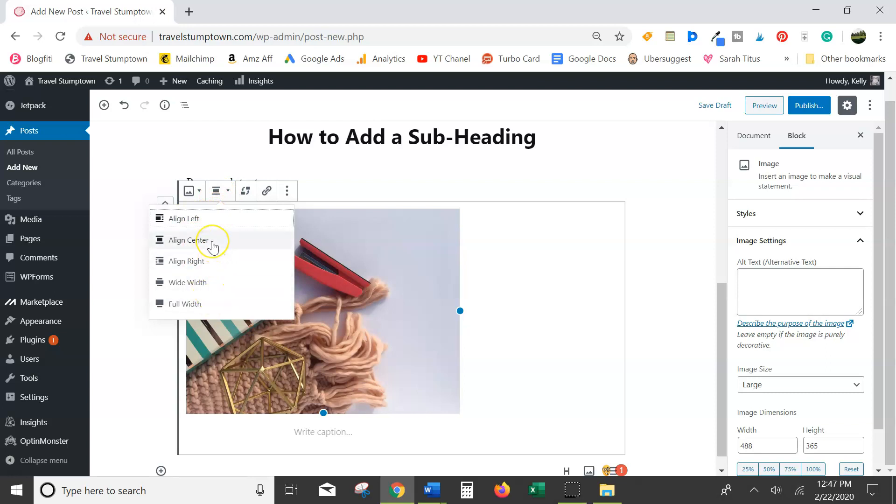
left_click(213, 241)
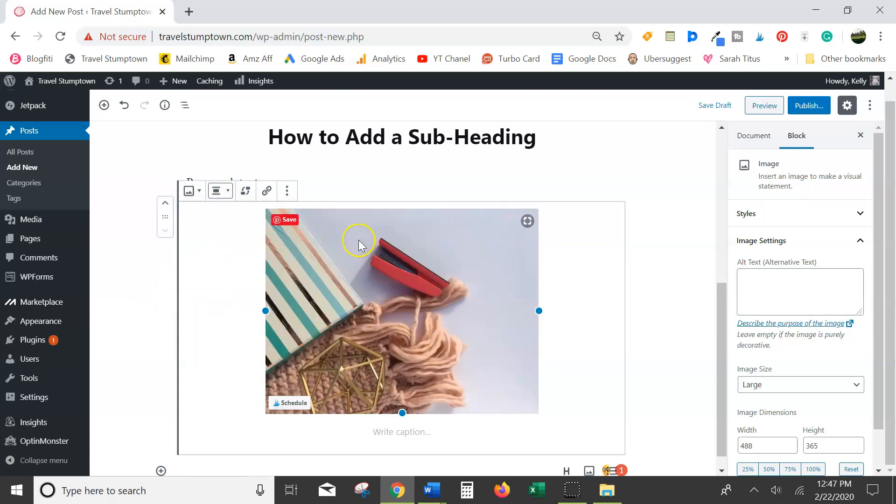
Give the image the caption "Always add captions!"
scroll(456, 363, "down", 1)
left_click(451, 410)
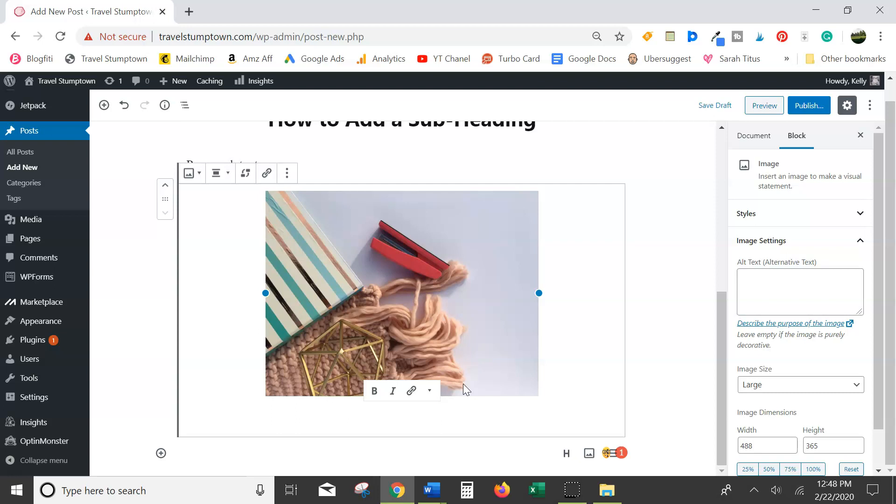
type("Always")
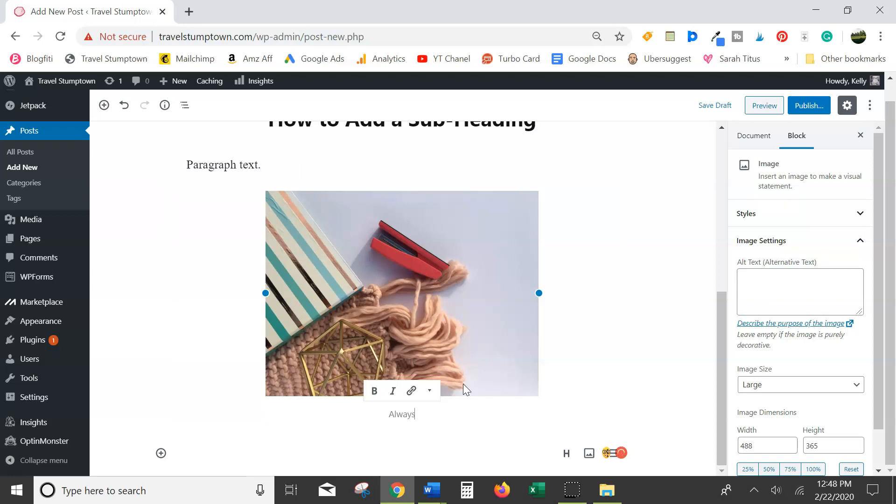
type(" add captions!")
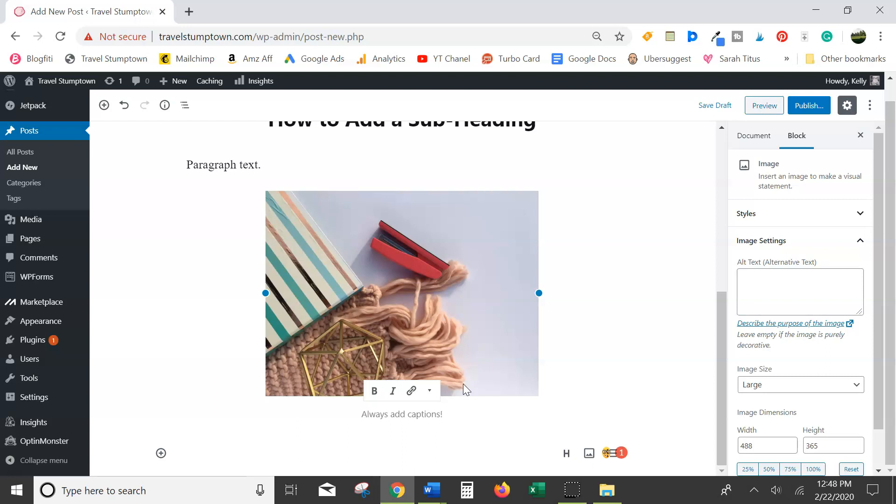
left_click(409, 285)
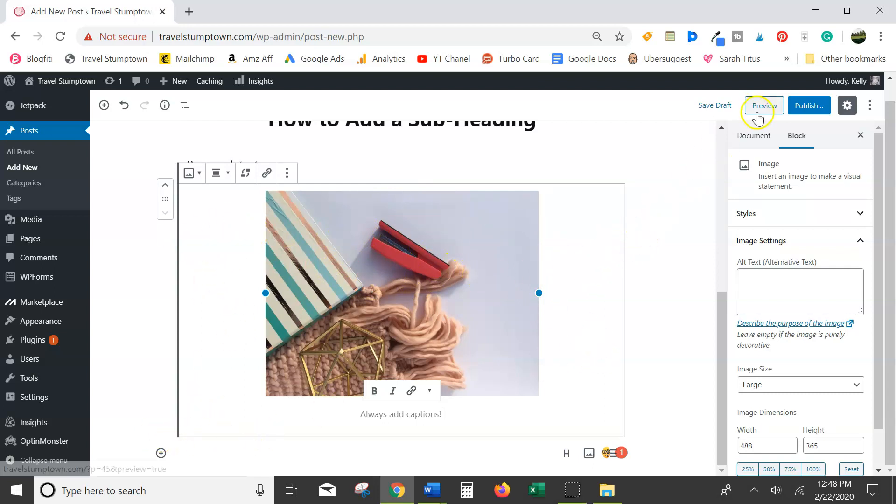
Preview the blog post as it appears on the site
left_click(758, 110)
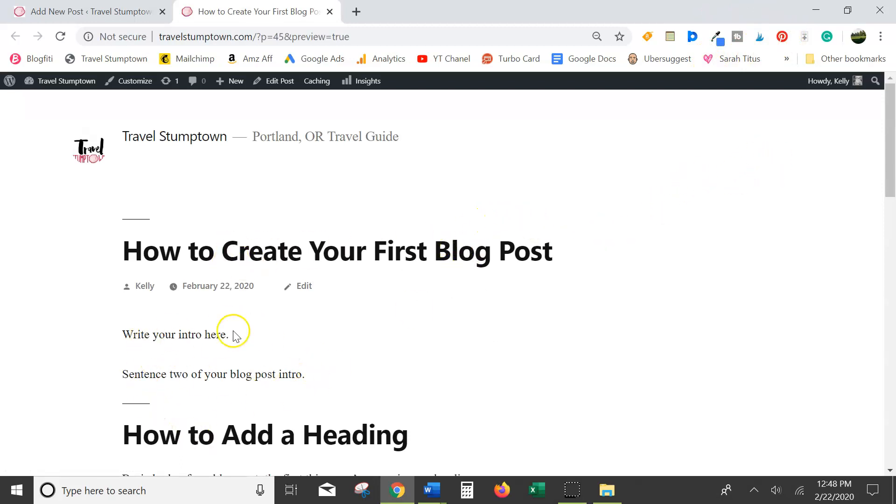
Look through the previewed post from the intro down to the captioned image
scroll(280, 322, "down", 4)
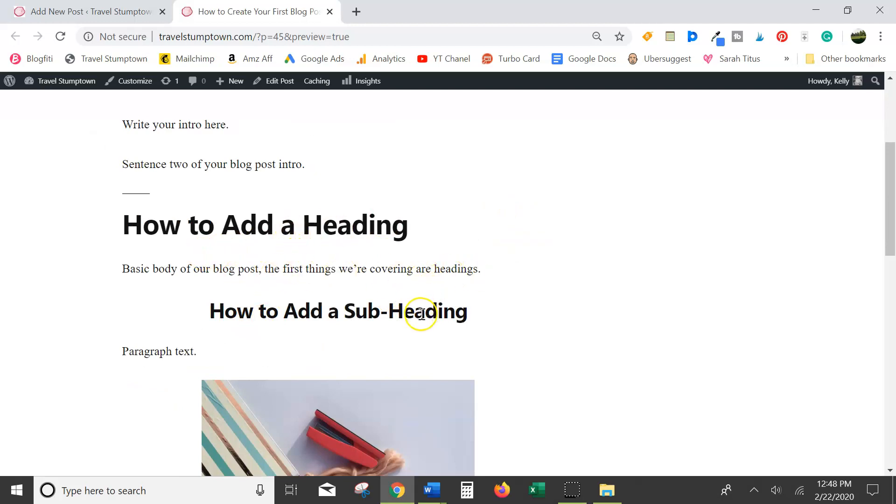
scroll(414, 310, "down", 3)
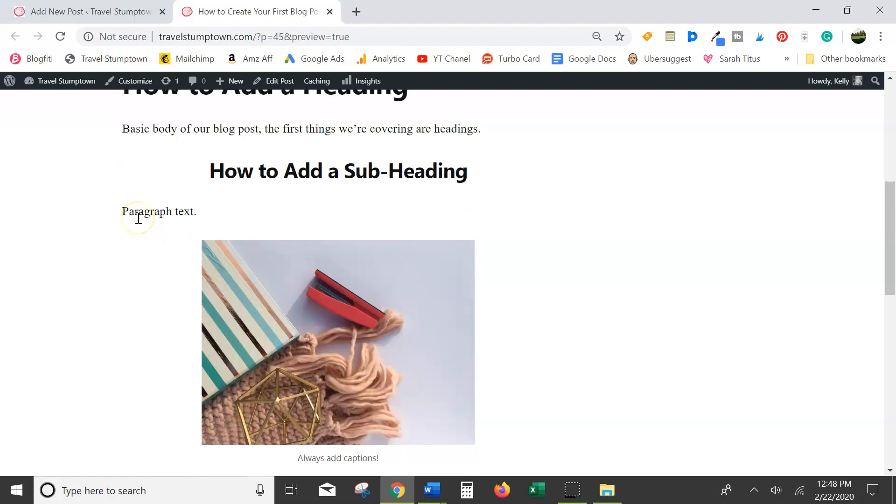
scroll(357, 228, "down", 2)
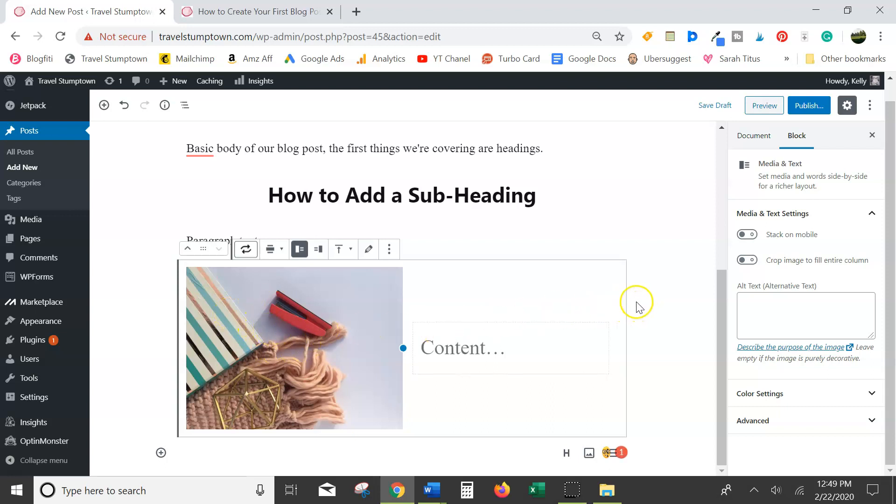
Show the media on the right of the Media & Text block and enter "Paragraph paragraph paragraph!" as its content
left_click(319, 250)
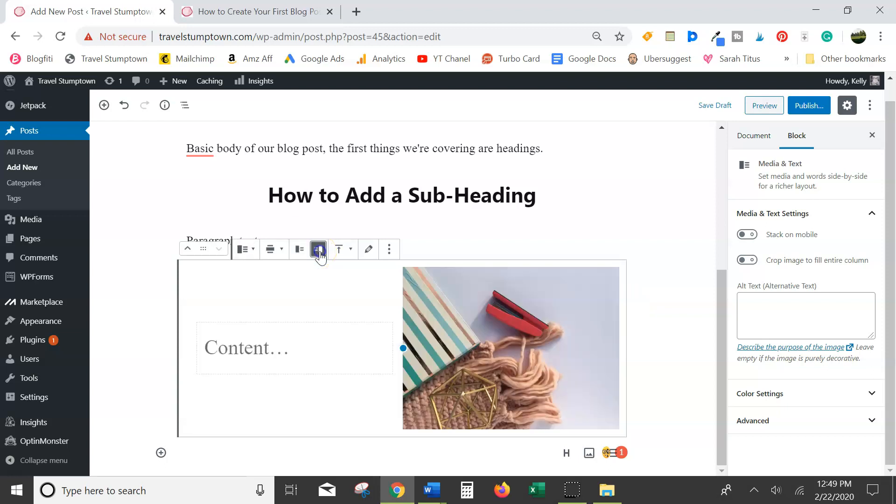
left_click(272, 352)
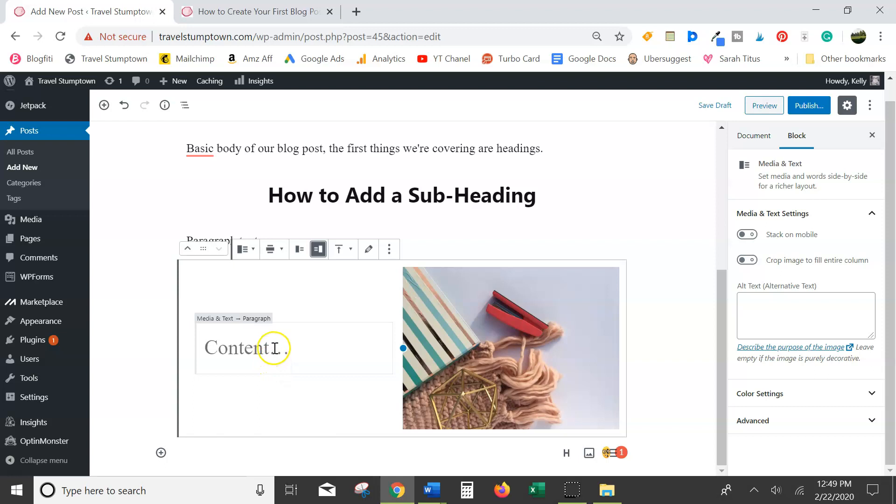
left_click(274, 348)
type("P")
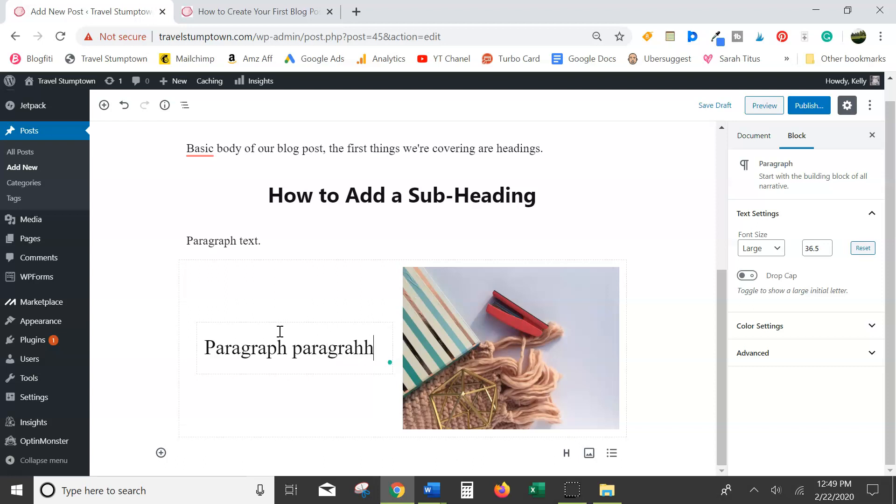
type("aragraph paragraph paragraph!")
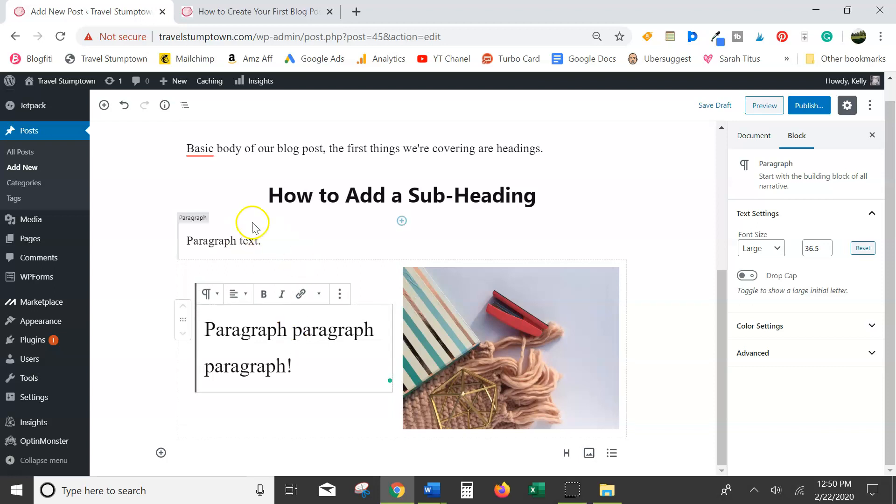
Preview the post and check how the Media & Text block appears on the site
left_click(764, 106)
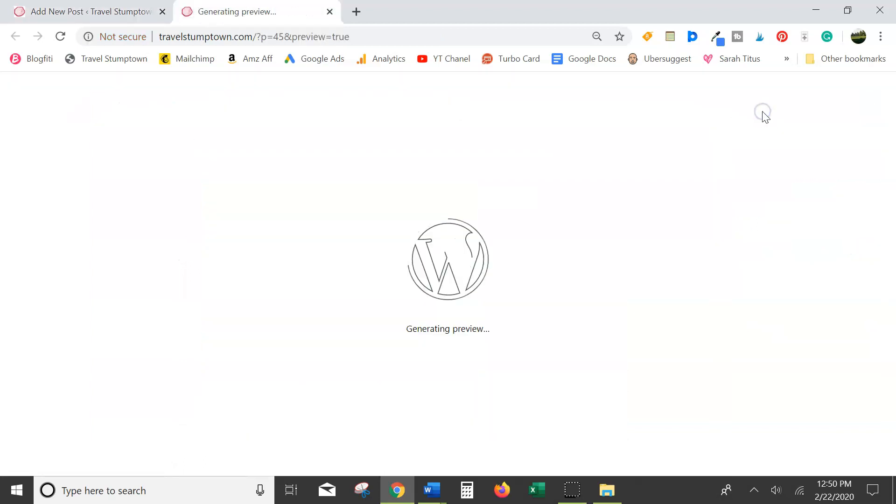
scroll(669, 163, "down", 9)
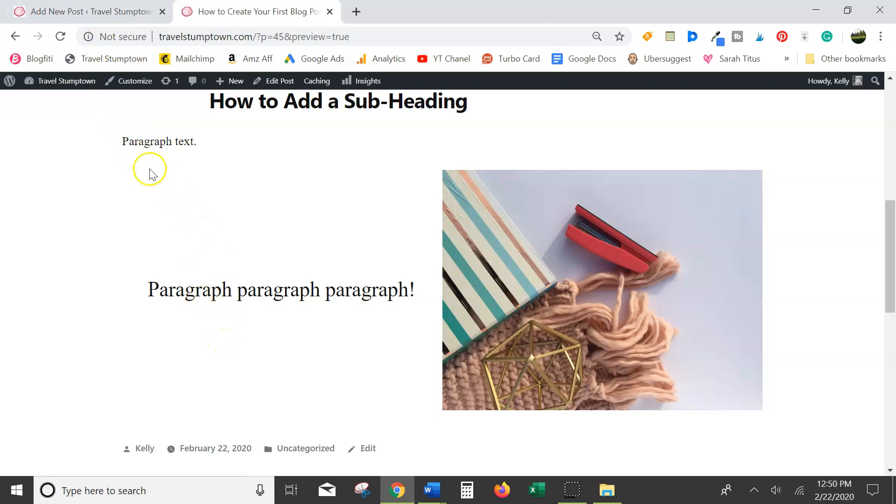
Back in the post editor, set the font size of the text beside the image to Normal
left_click(89, 12)
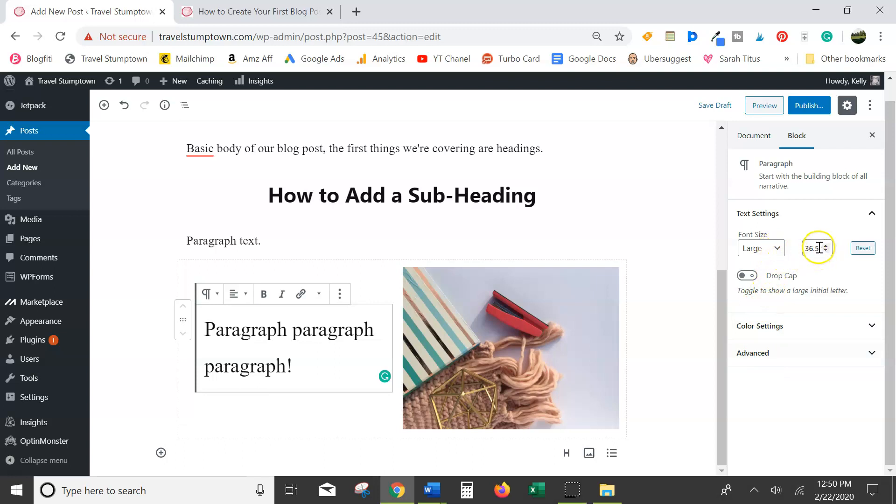
left_click(263, 238)
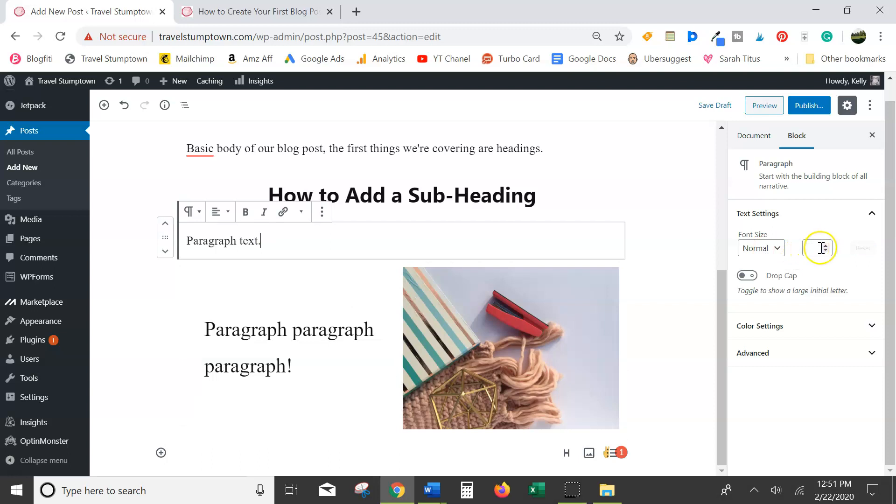
left_click(266, 361)
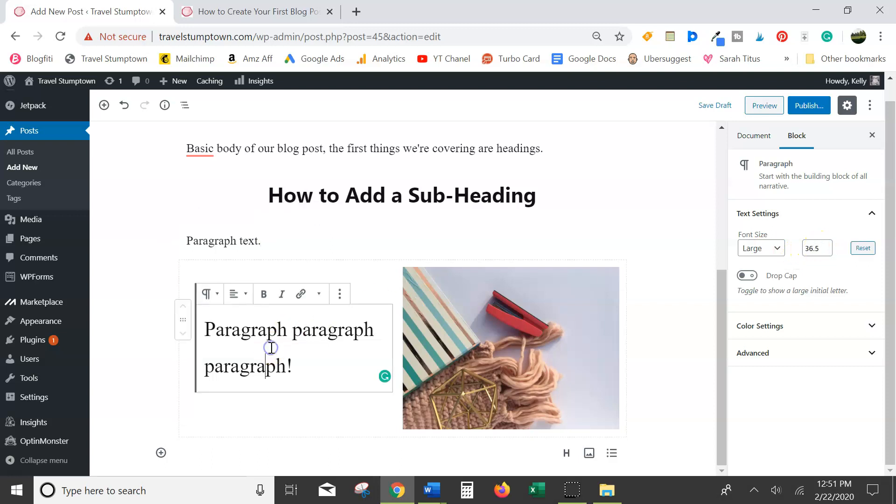
left_click(776, 251)
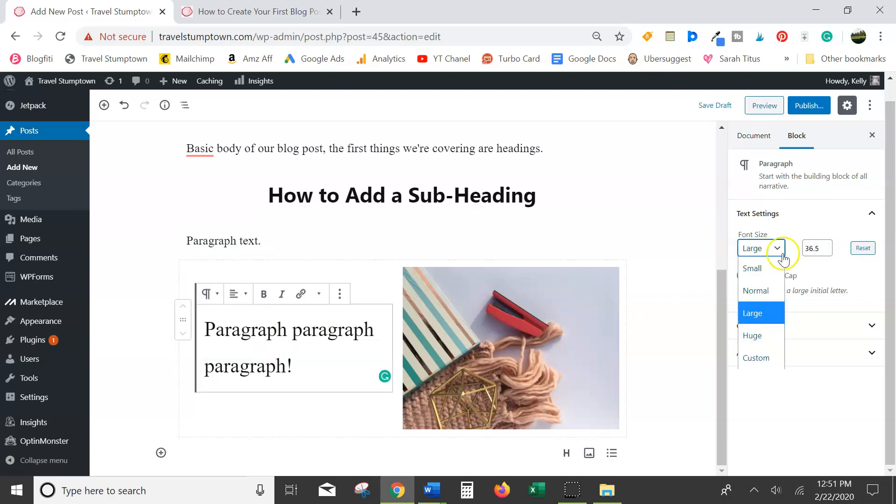
left_click(781, 289)
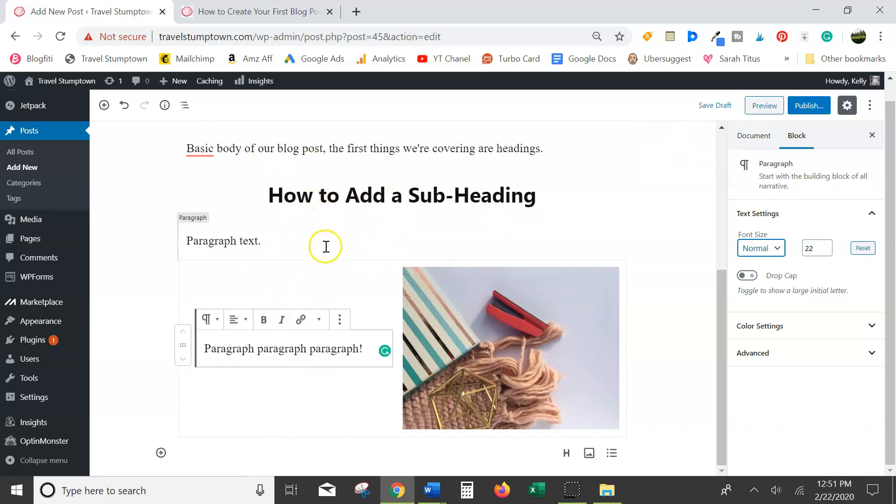
Insert a list block below the Media & Text block and make it a numbered list
left_click(362, 448)
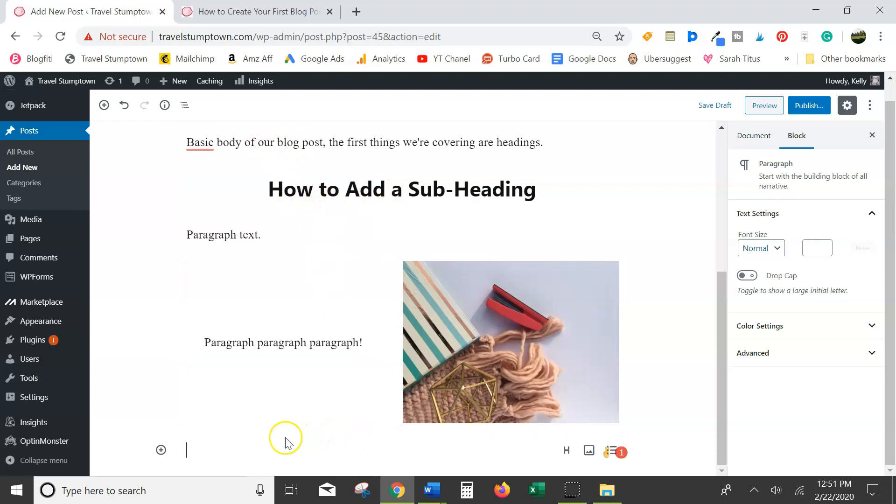
left_click(161, 450)
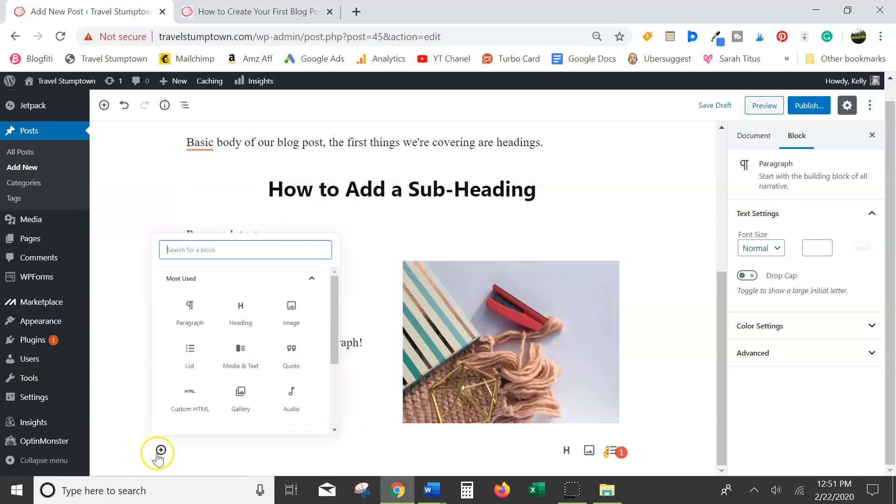
left_click(193, 359)
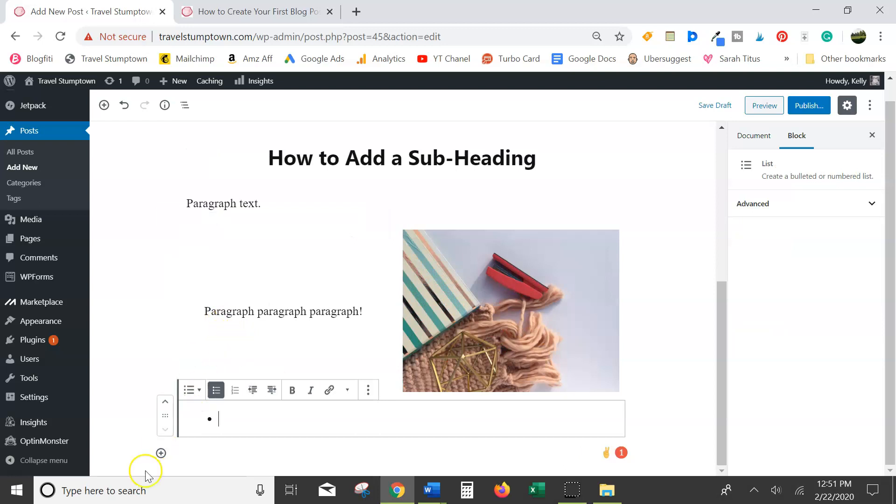
left_click(161, 452)
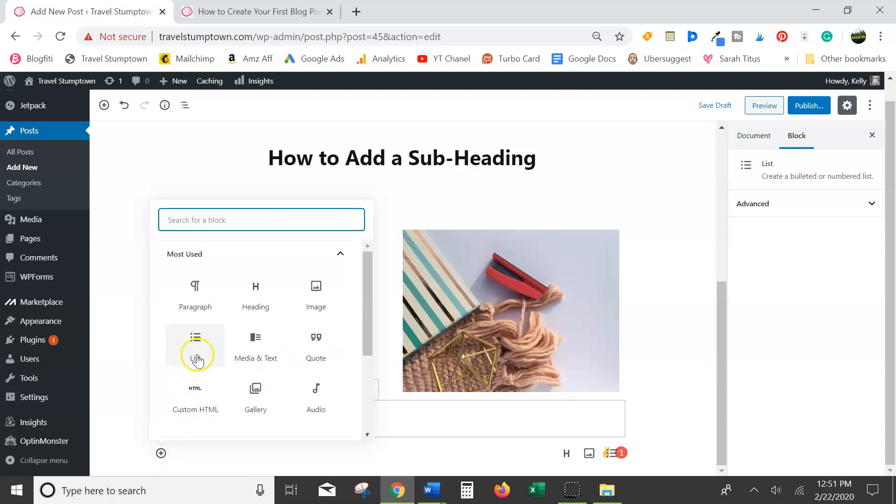
left_click(440, 426)
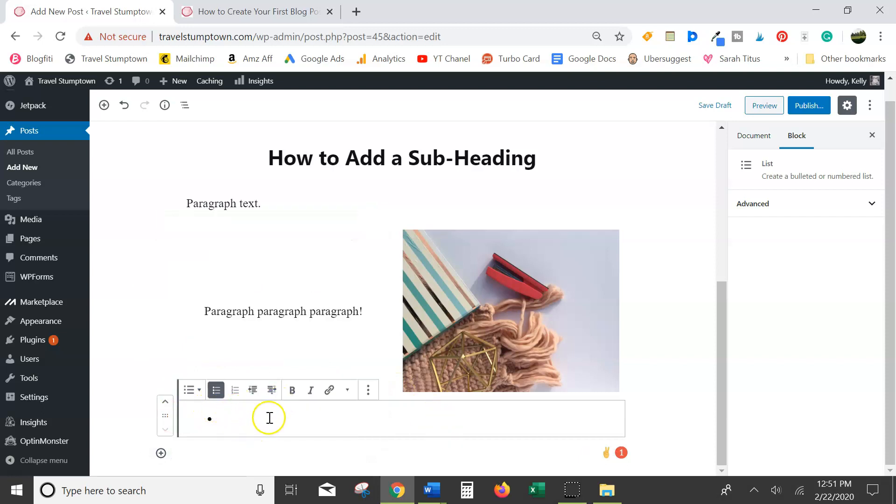
left_click(234, 398)
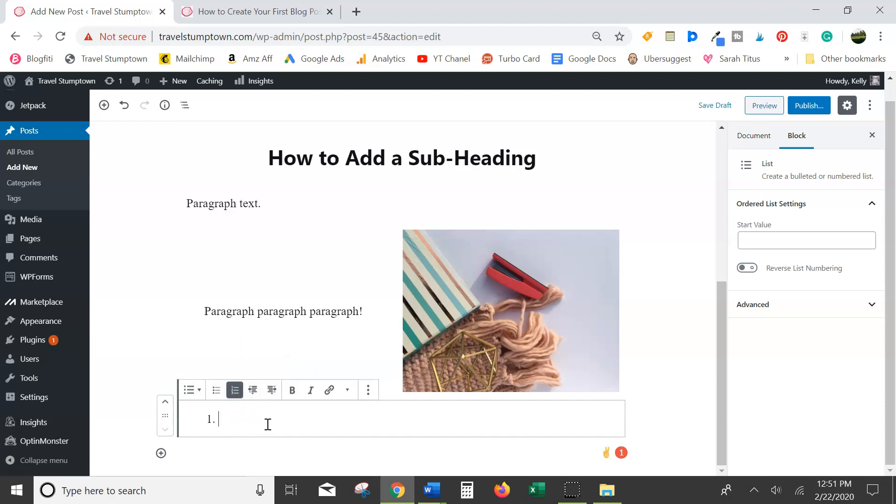
Fill the numbered list with the items "one", "two", "three", "four" and "five"
type("one")
key("Return")
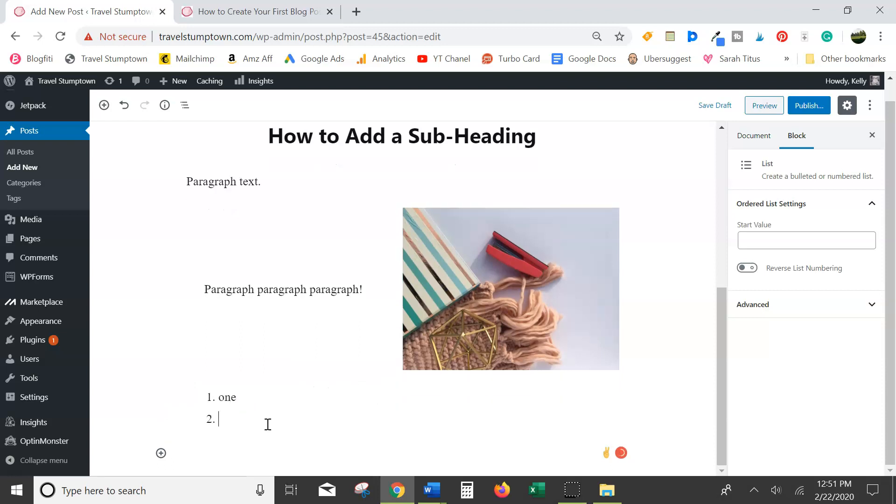
type("two")
key("Return")
type("thre")
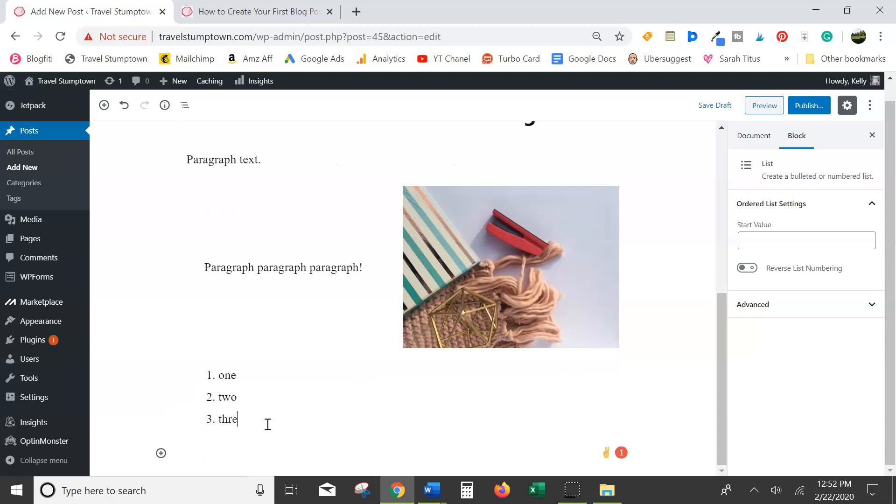
type("e")
key("Return")
key("Return")
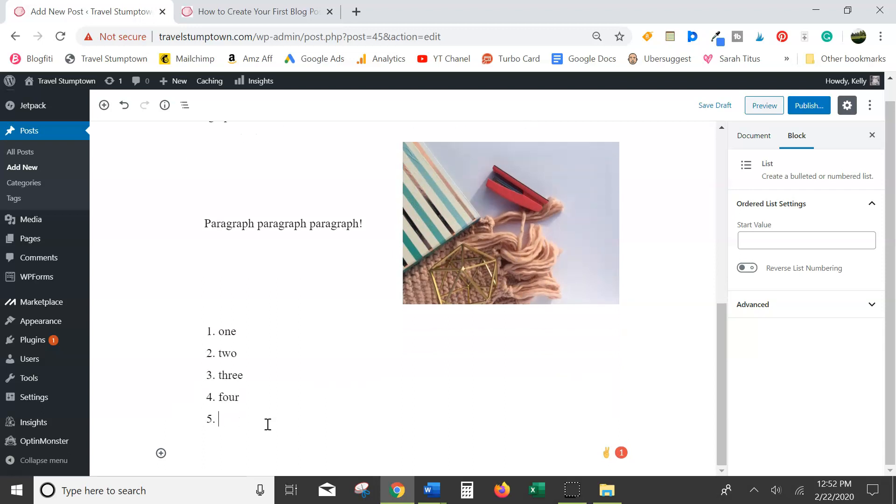
left_click(257, 373)
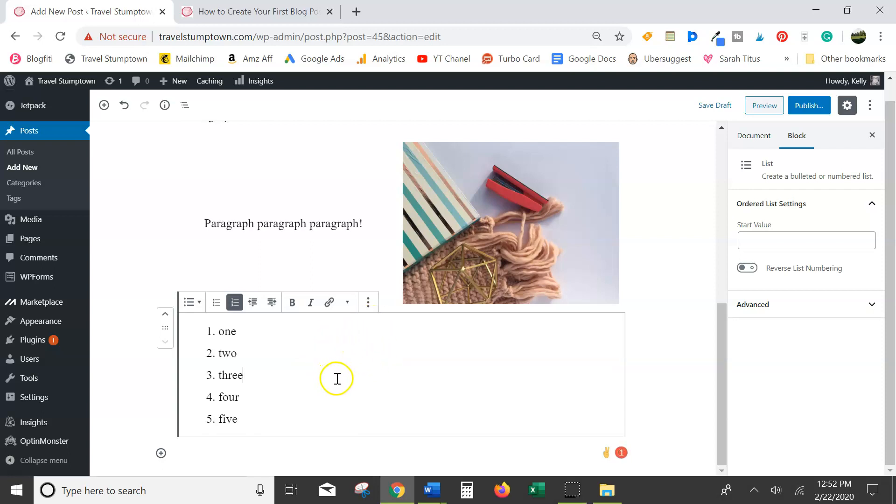
Insert a paragraph above the "How to Add a Sub-Heading" heading reading "Related reading: How to Create Your First Blog Post"
scroll(331, 372, "up", 5)
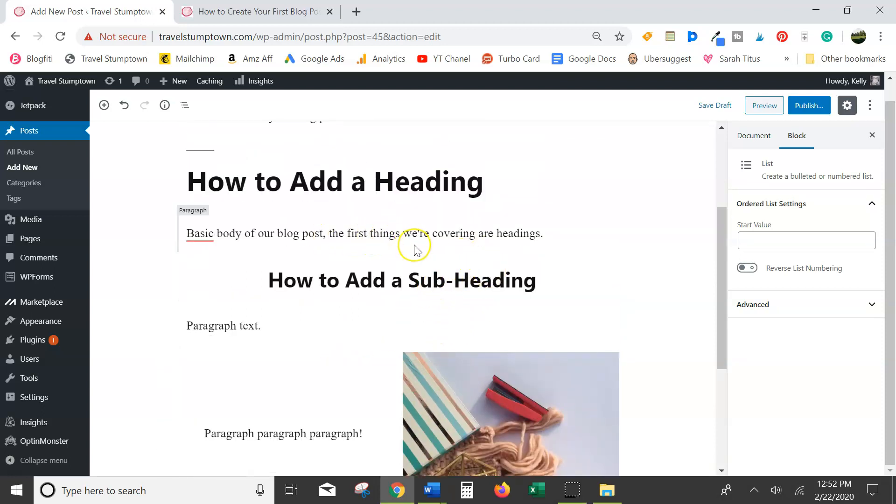
left_click(401, 258)
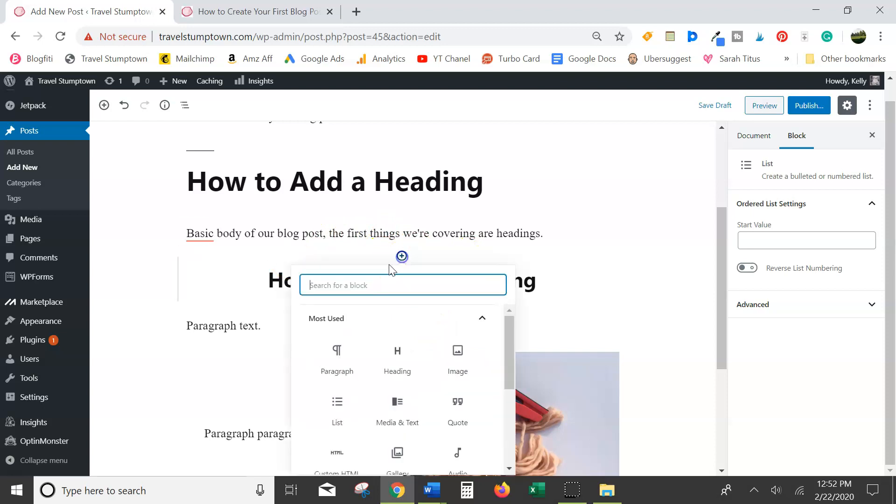
left_click(349, 344)
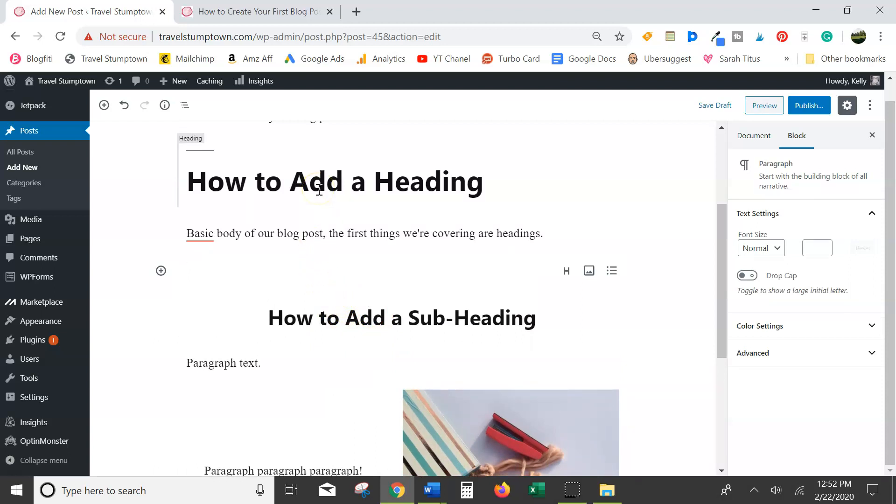
type("Rel")
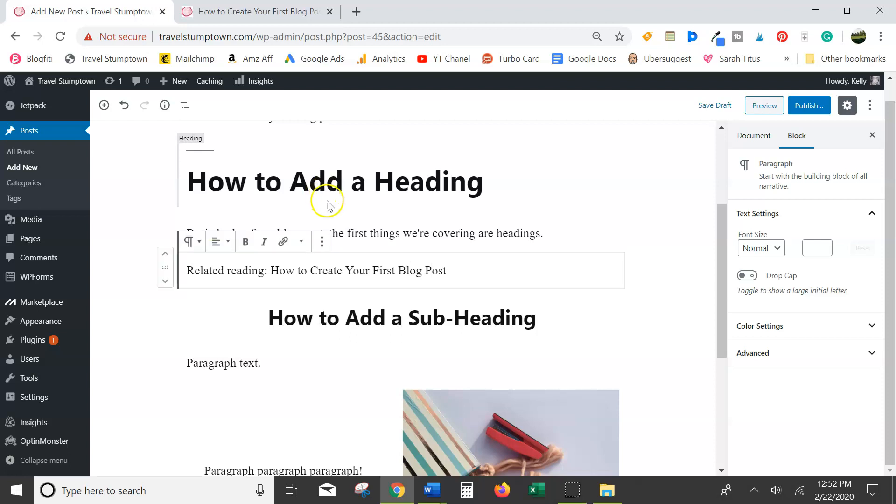
left_click_drag(448, 270, 273, 286)
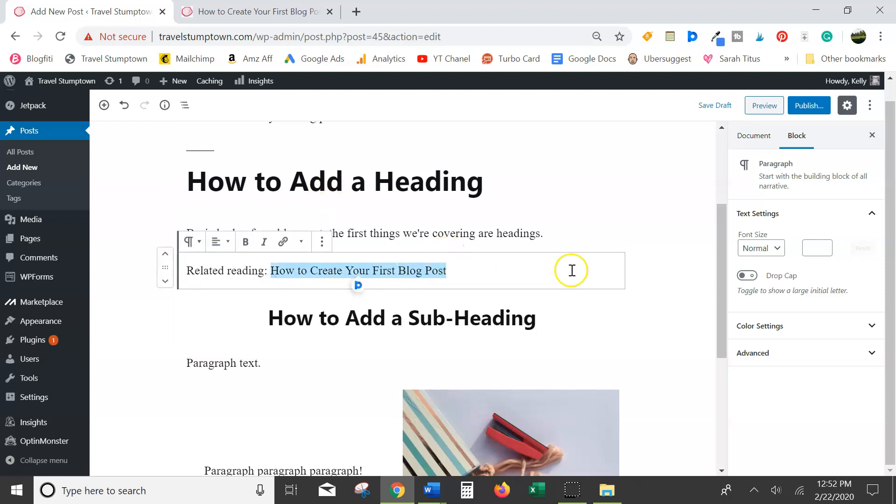
left_click(283, 242)
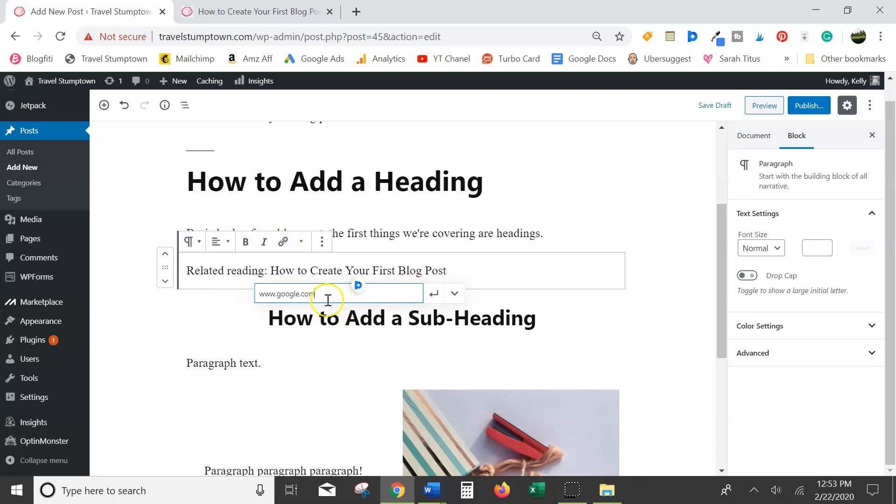
left_click(455, 294)
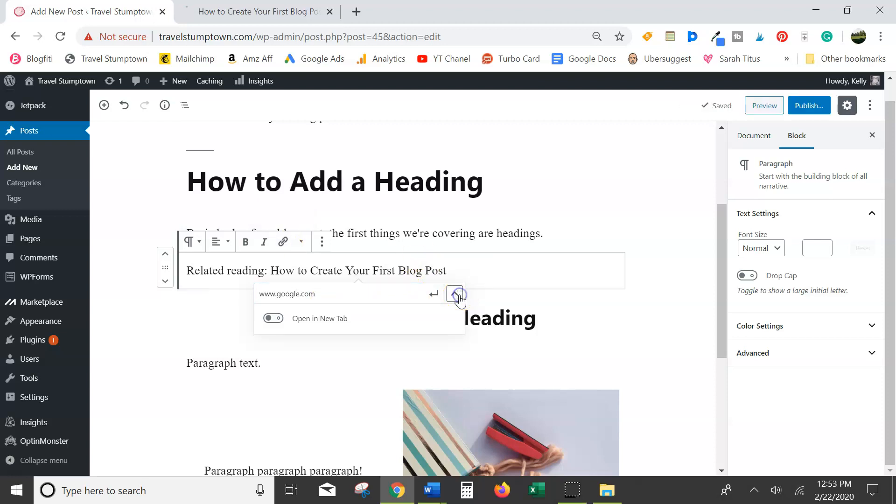
left_click(298, 322)
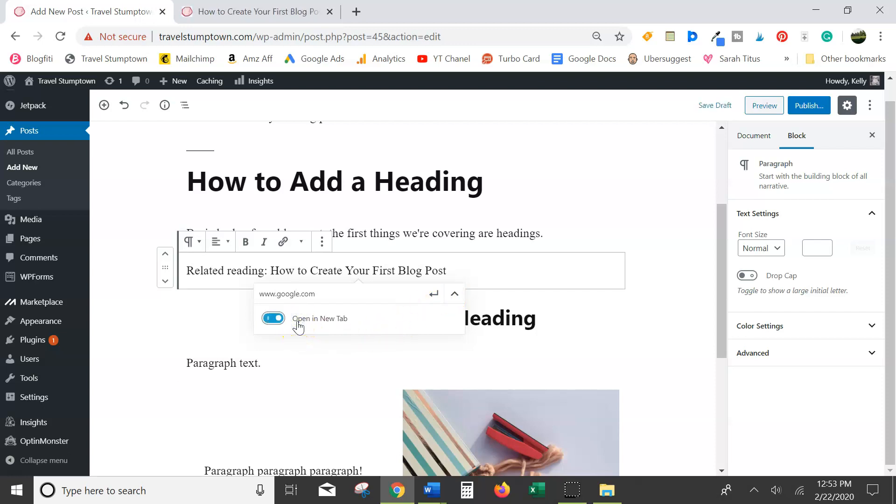
left_click(436, 295)
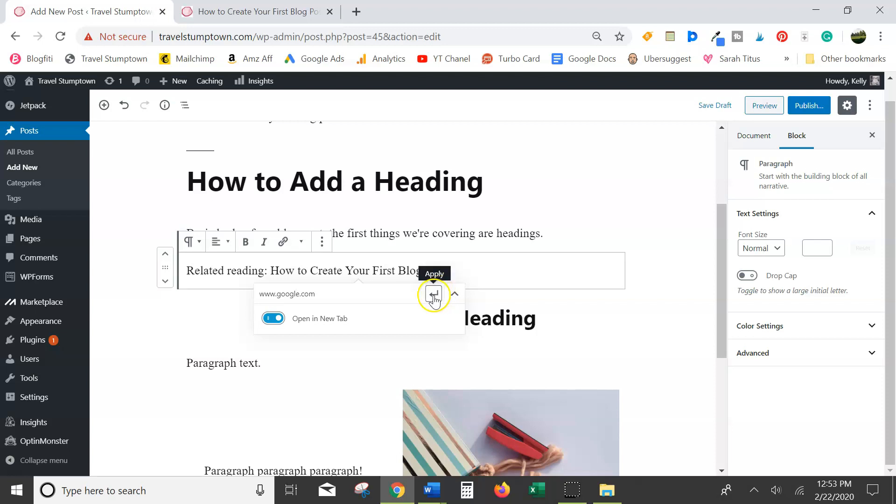
left_click(434, 294)
left_click(496, 271)
mouse_move(377, 296)
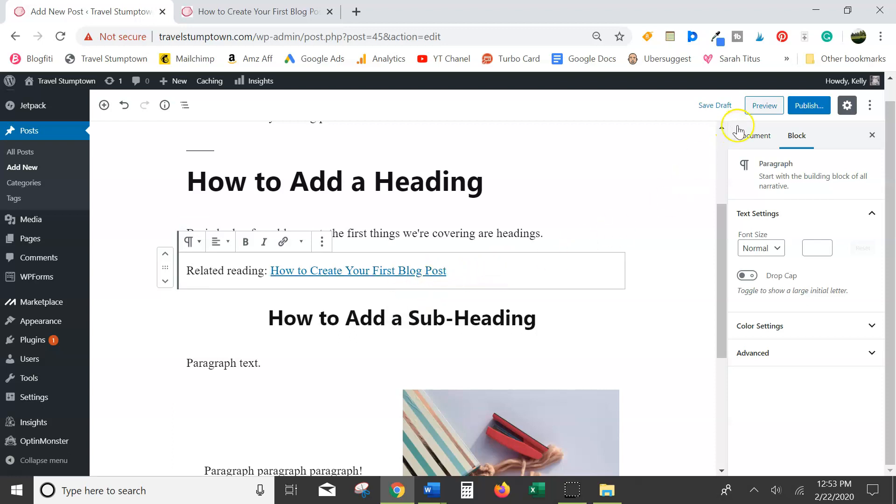
Preview the post, check its content down to the numbered list, and test the "How to Create Your First Blog Post" related reading link
left_click(754, 108)
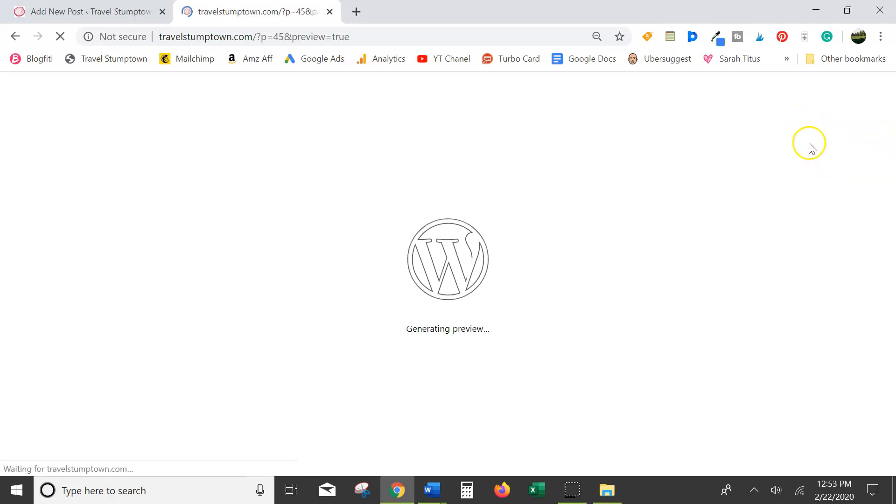
scroll(750, 158, "down", 7)
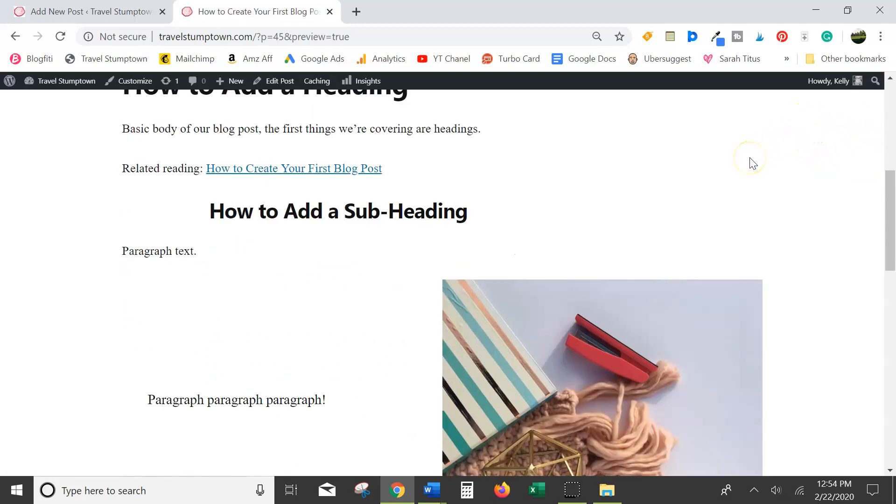
scroll(750, 163, "up", 3)
scroll(314, 206, "down", 7)
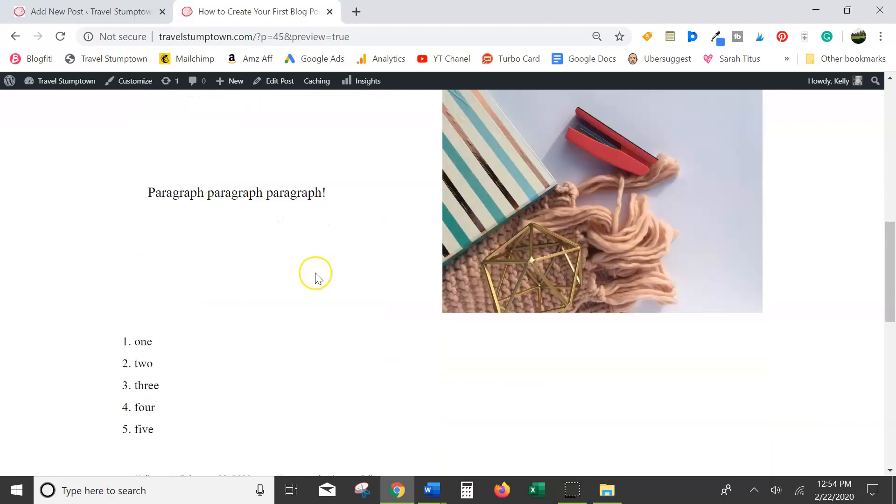
scroll(315, 278, "down", 5)
scroll(404, 313, "up", 1)
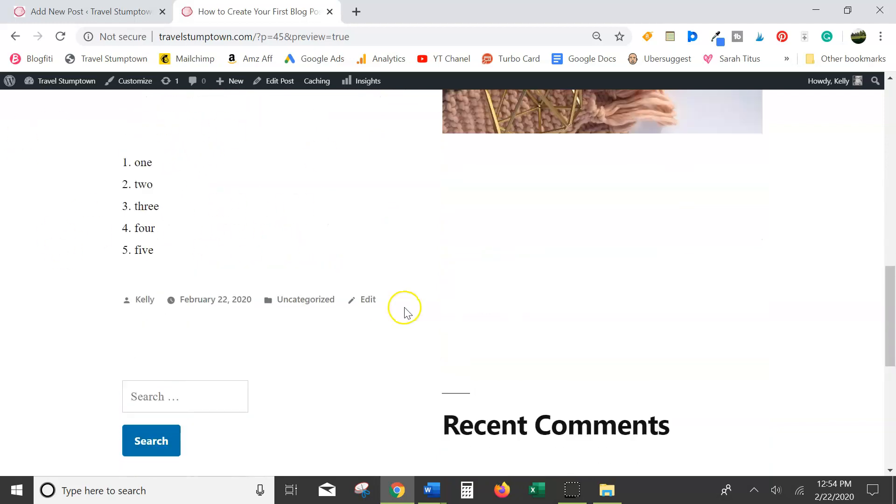
scroll(404, 312, "up", 10)
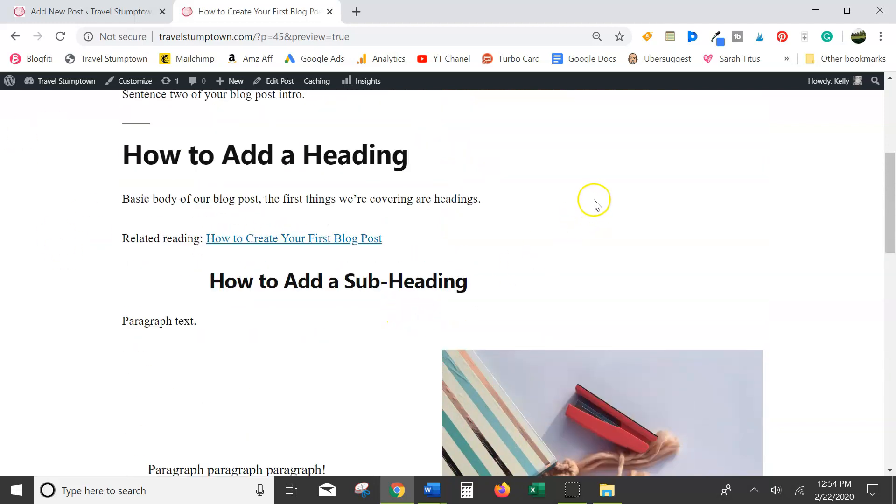
left_click(336, 239)
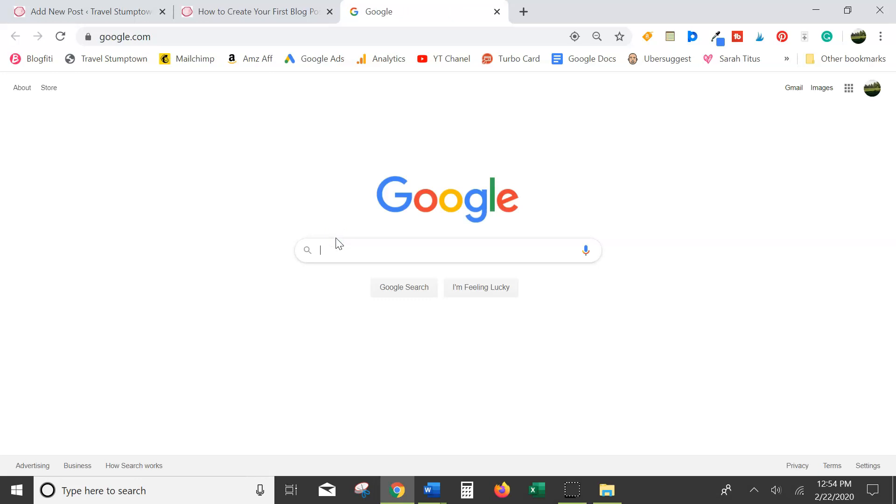
left_click(301, 14)
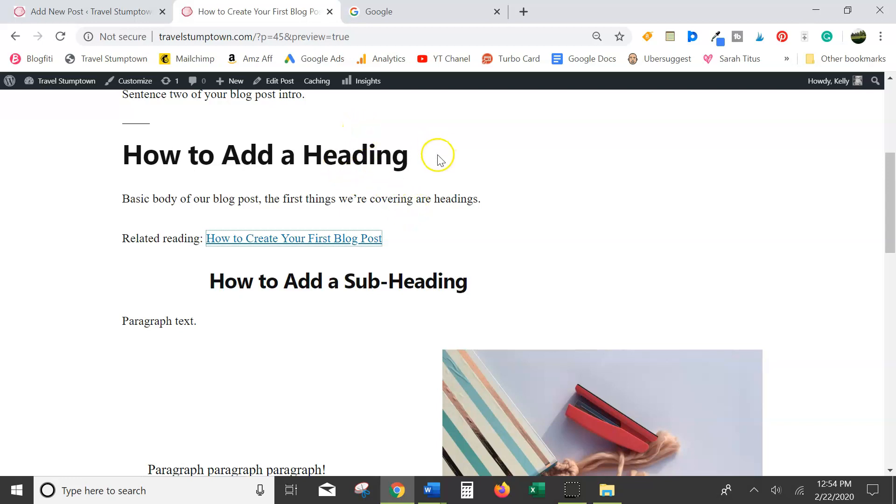
Return to the post editor and add an H2 heading reading "Conclusion" below the numbered list
left_click(88, 11)
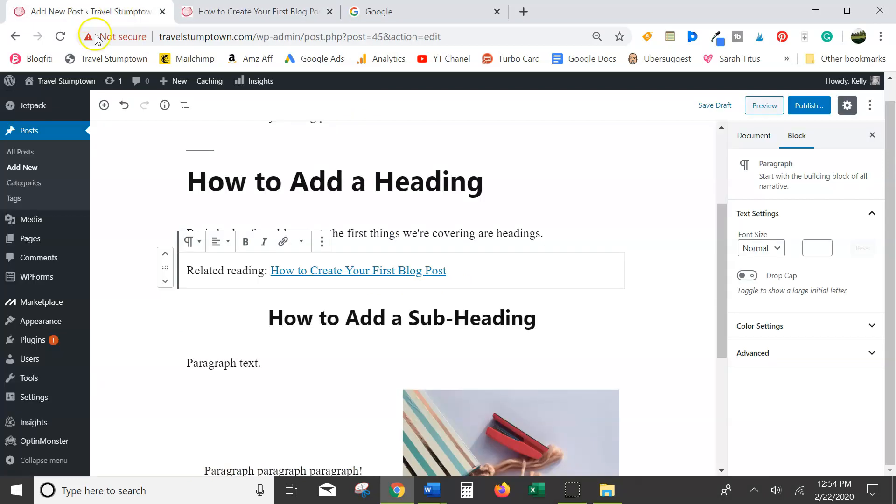
scroll(374, 196, "down", 5)
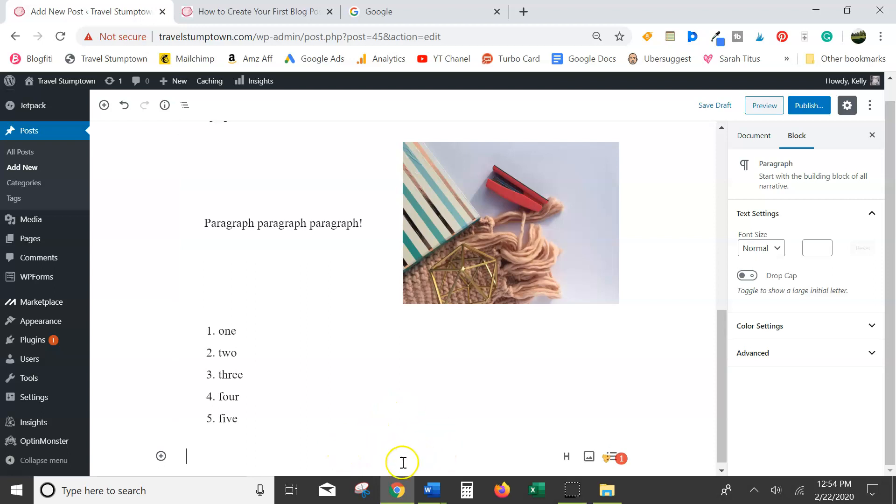
left_click(567, 458)
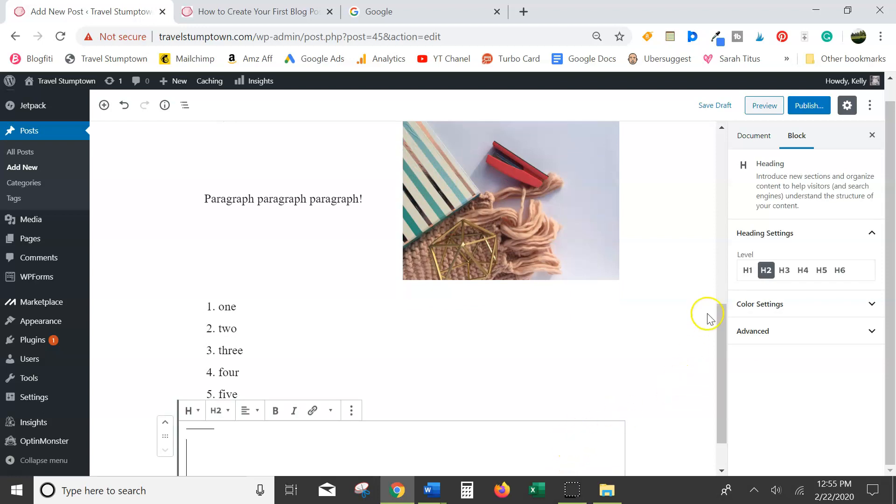
scroll(404, 446, "up", 2)
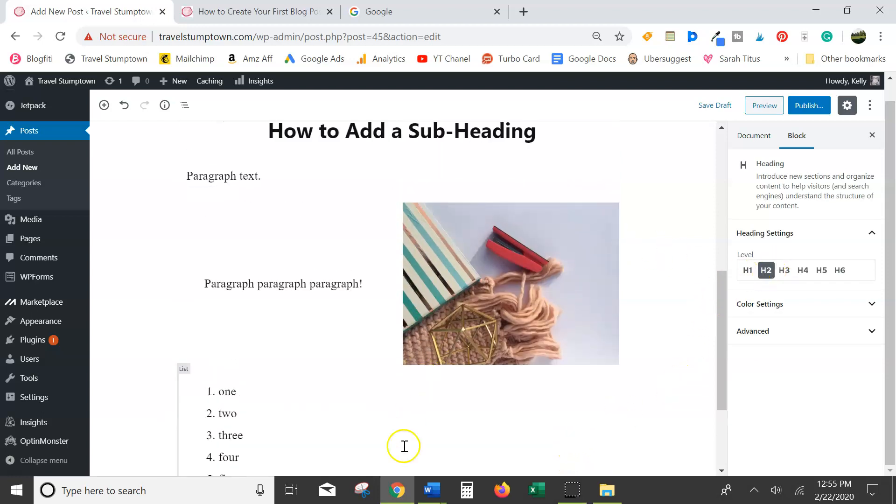
scroll(404, 446, "down", 3)
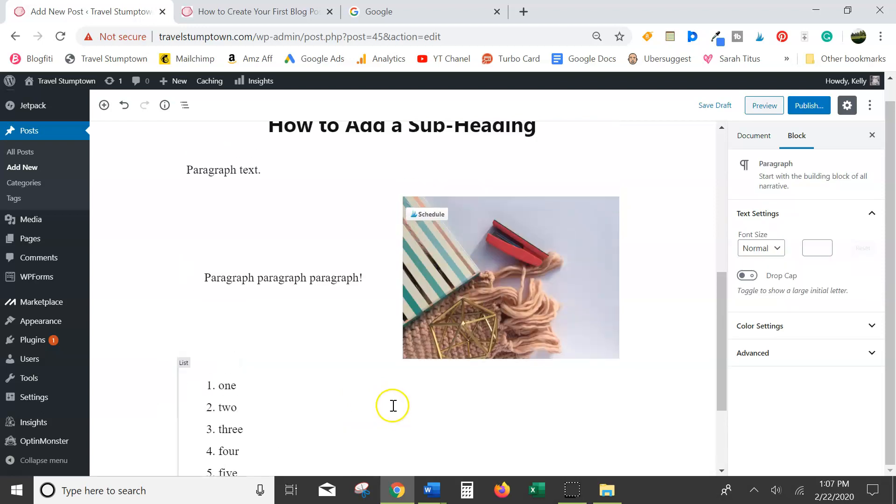
scroll(393, 406, "down", 3)
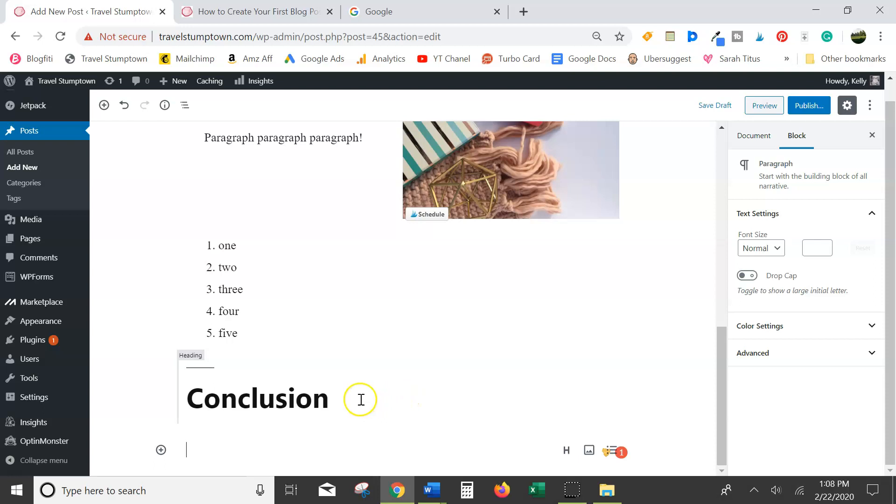
Add a paragraph reading "Conclusion!" below the "Conclusion" heading
left_click(407, 392)
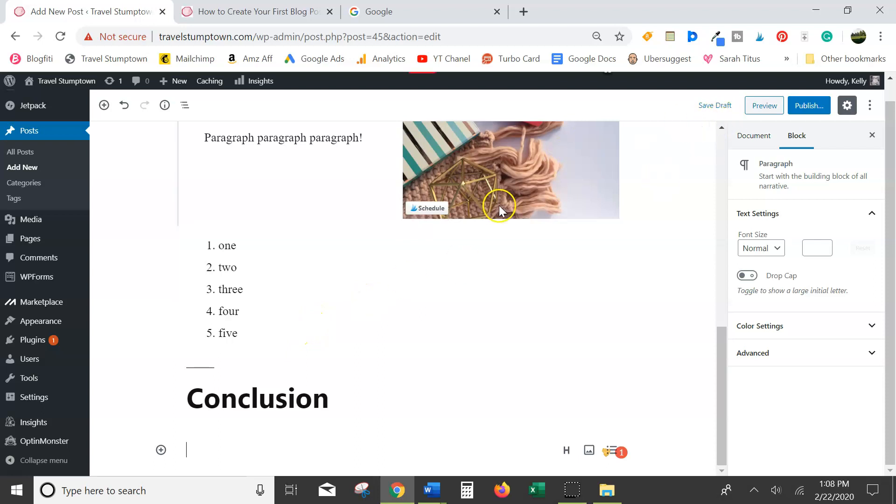
type("Conclus")
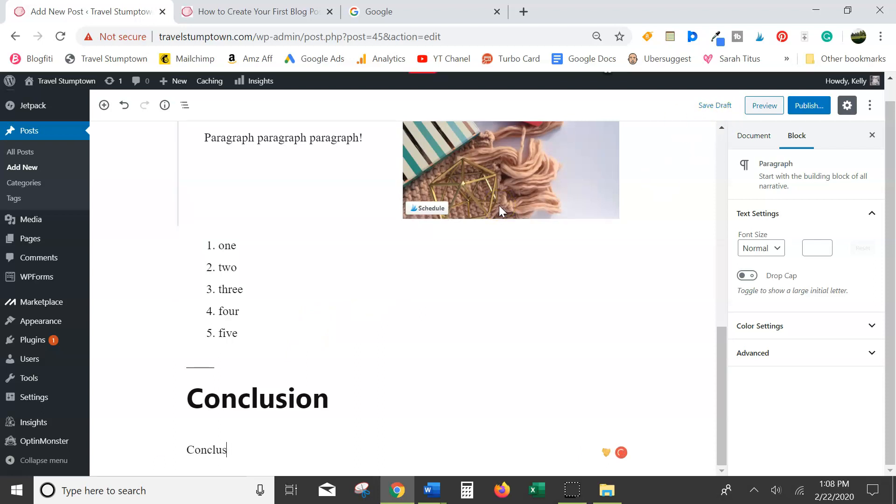
type("ion!")
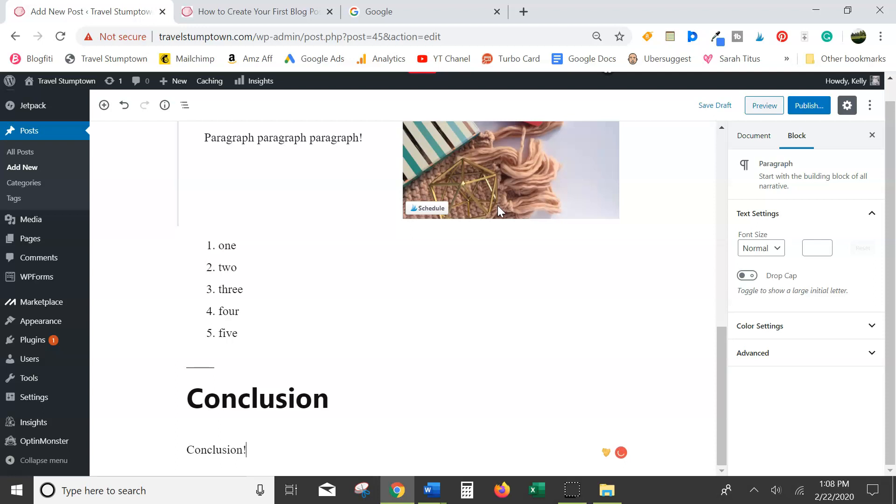
Preview the updated post and review its title, intro, headings, related reading link, image with text, numbered list and conclusion
left_click(753, 110)
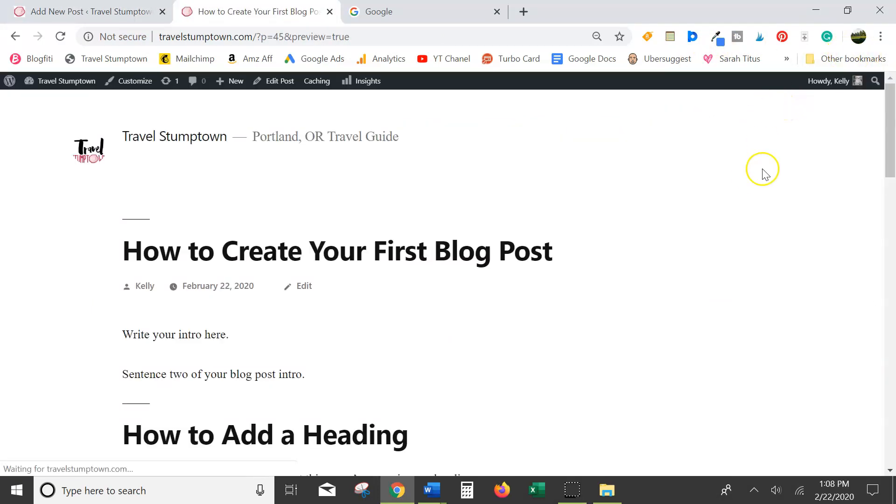
scroll(751, 161, "down", 12)
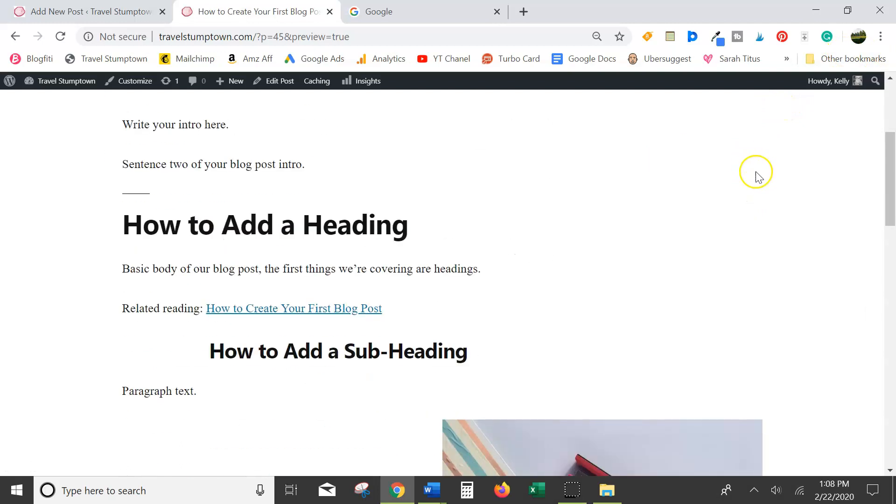
scroll(641, 239, "up", 6)
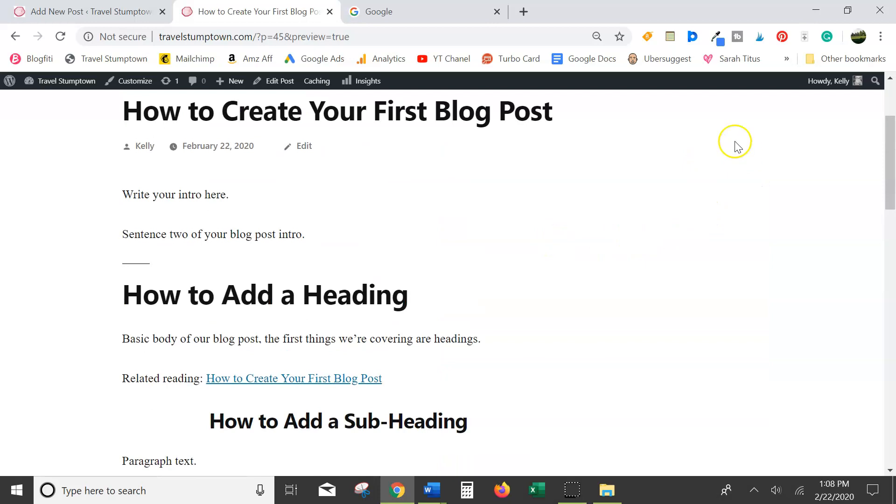
scroll(490, 299, "down", 4)
scroll(468, 291, "down", 9)
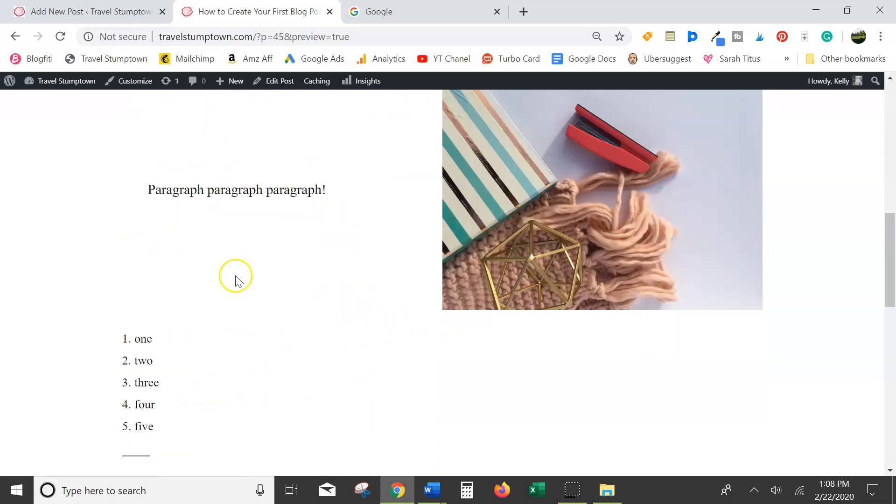
scroll(670, 281, "up", 3)
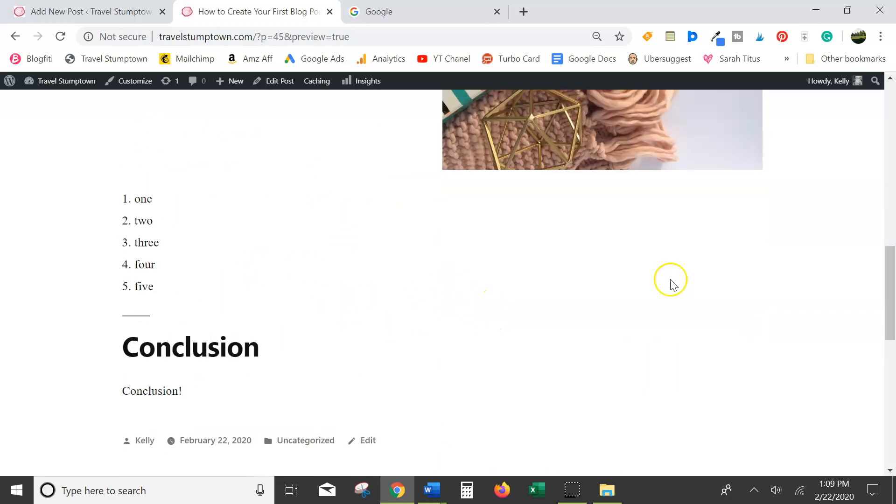
scroll(600, 283, "up", 7)
scroll(601, 281, "up", 3)
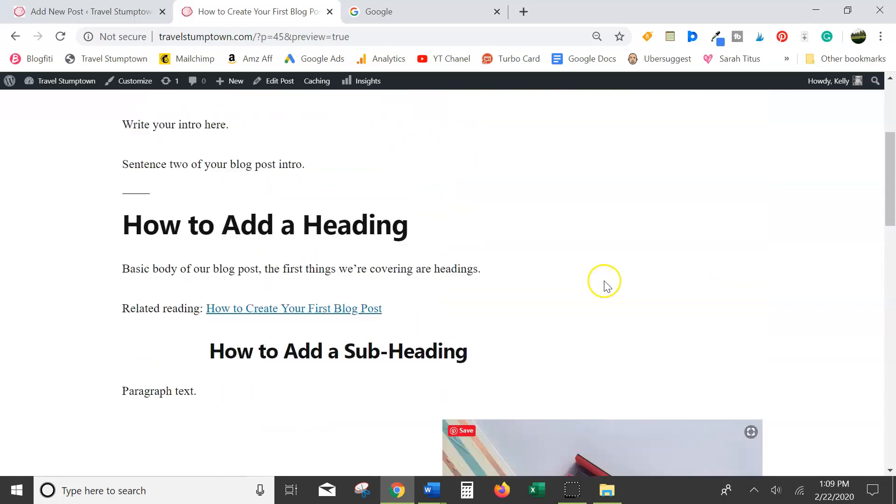
scroll(652, 235, "up", 3)
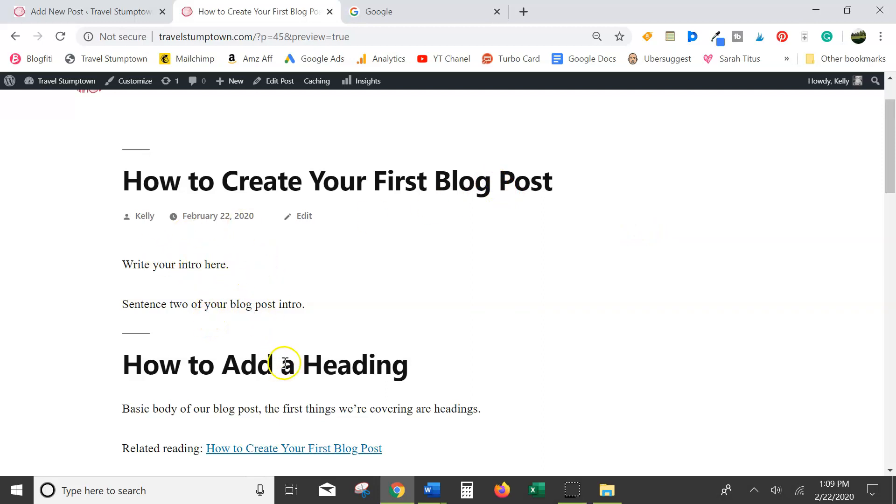
scroll(292, 334, "down", 1)
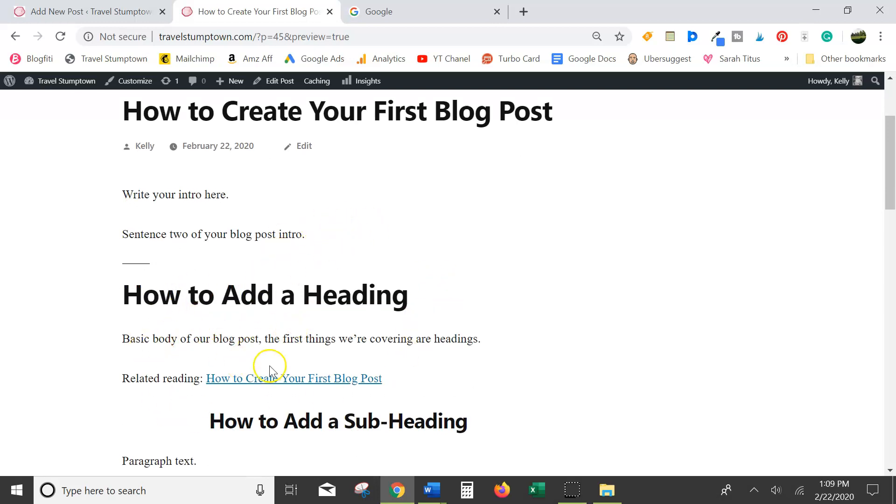
scroll(296, 340, "down", 5)
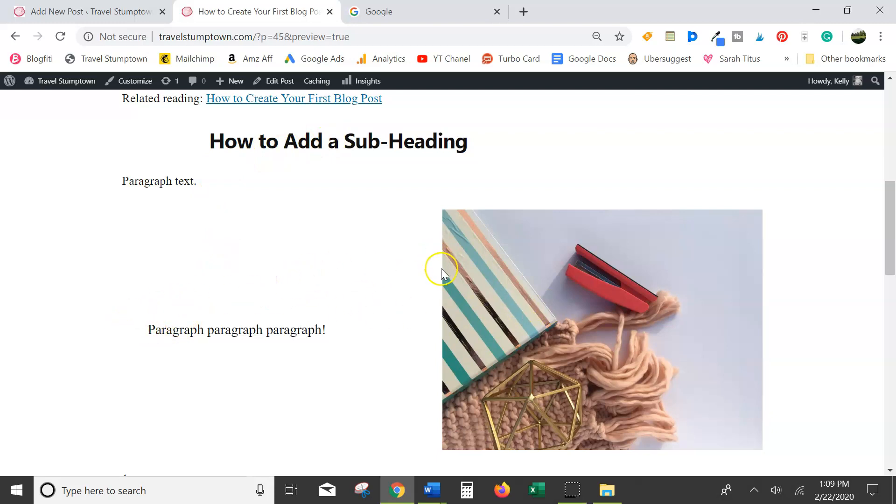
scroll(208, 308, "down", 6)
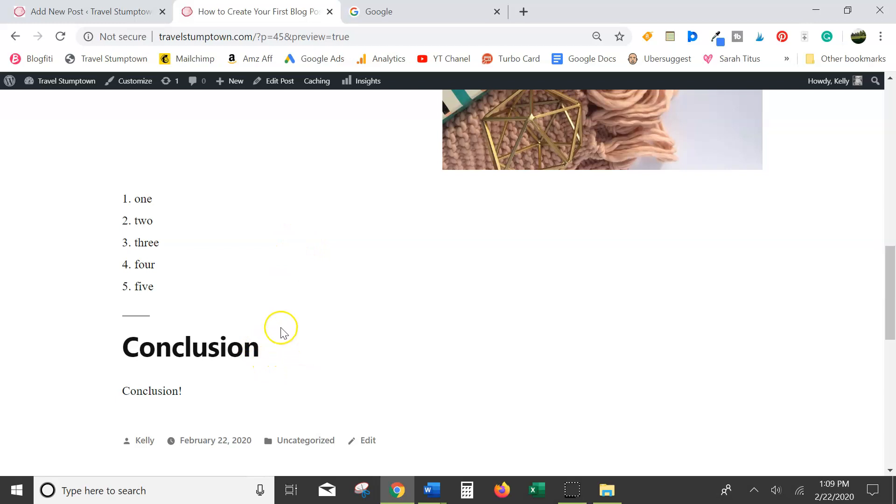
scroll(290, 304, "up", 3)
scroll(480, 304, "up", 10)
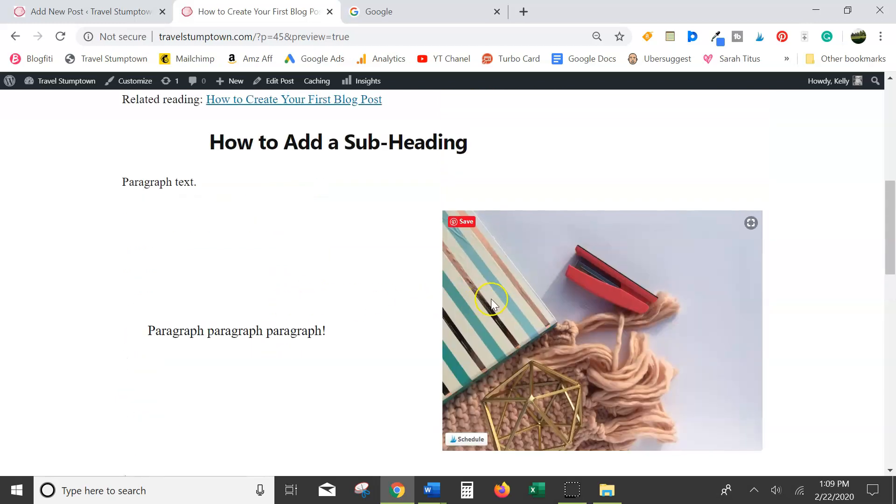